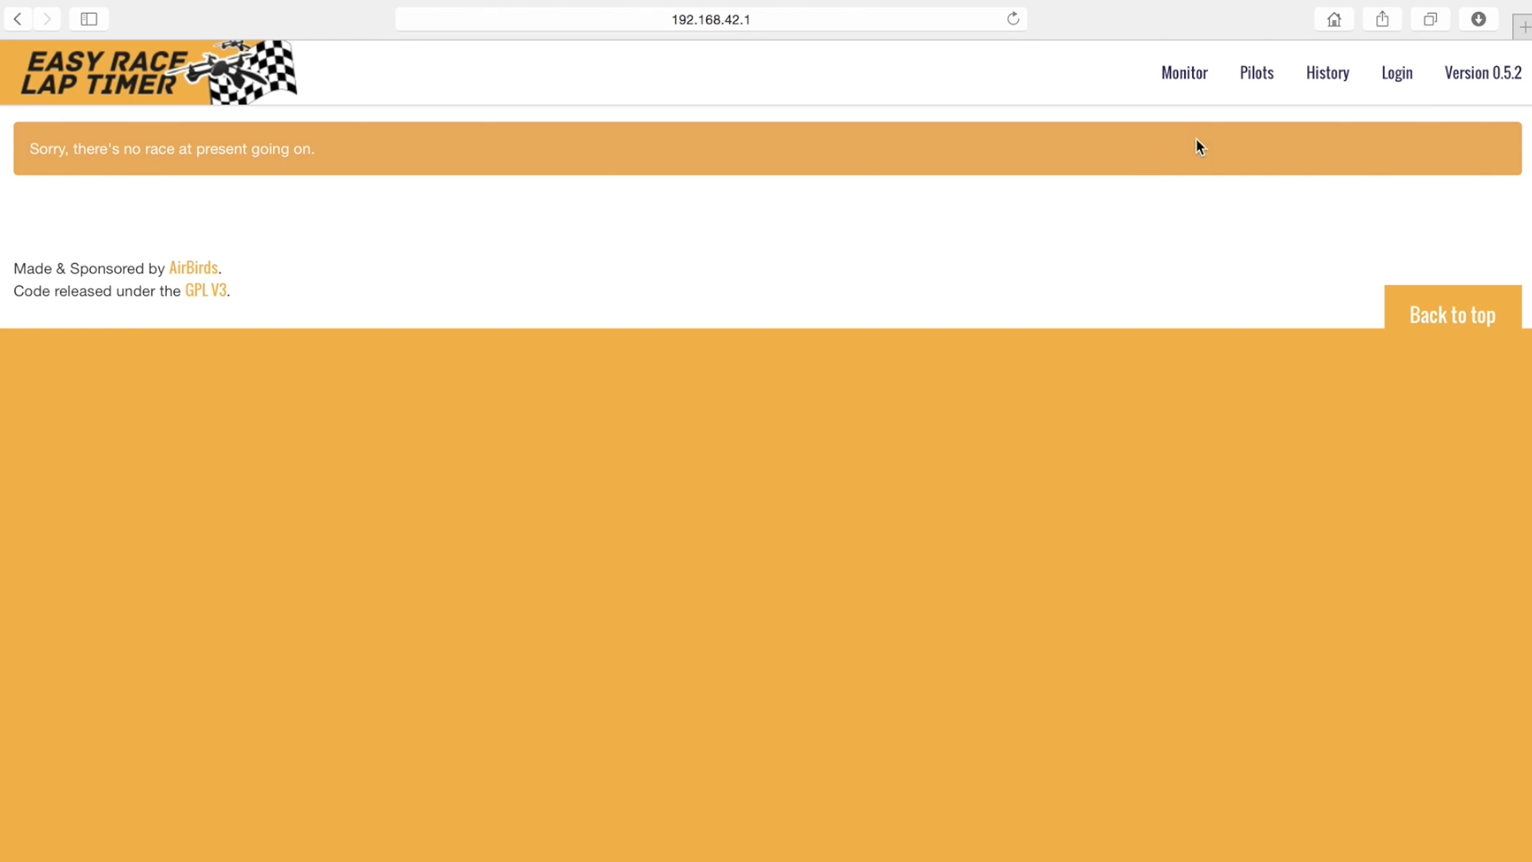
- Sign in with the administrator email and password, declining Safari's offer to save the password
left_click(1387, 84)
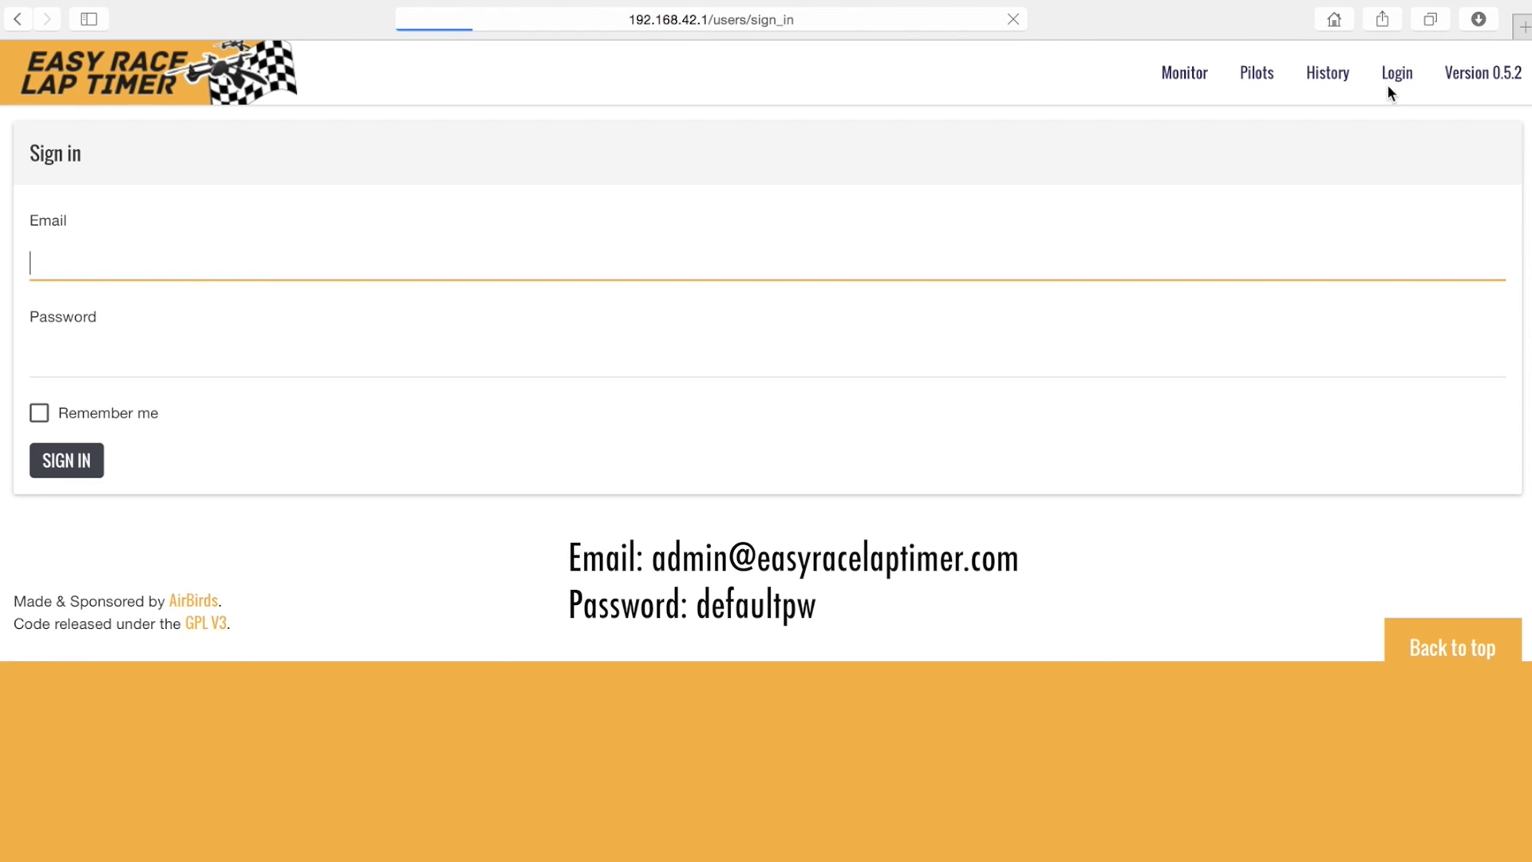
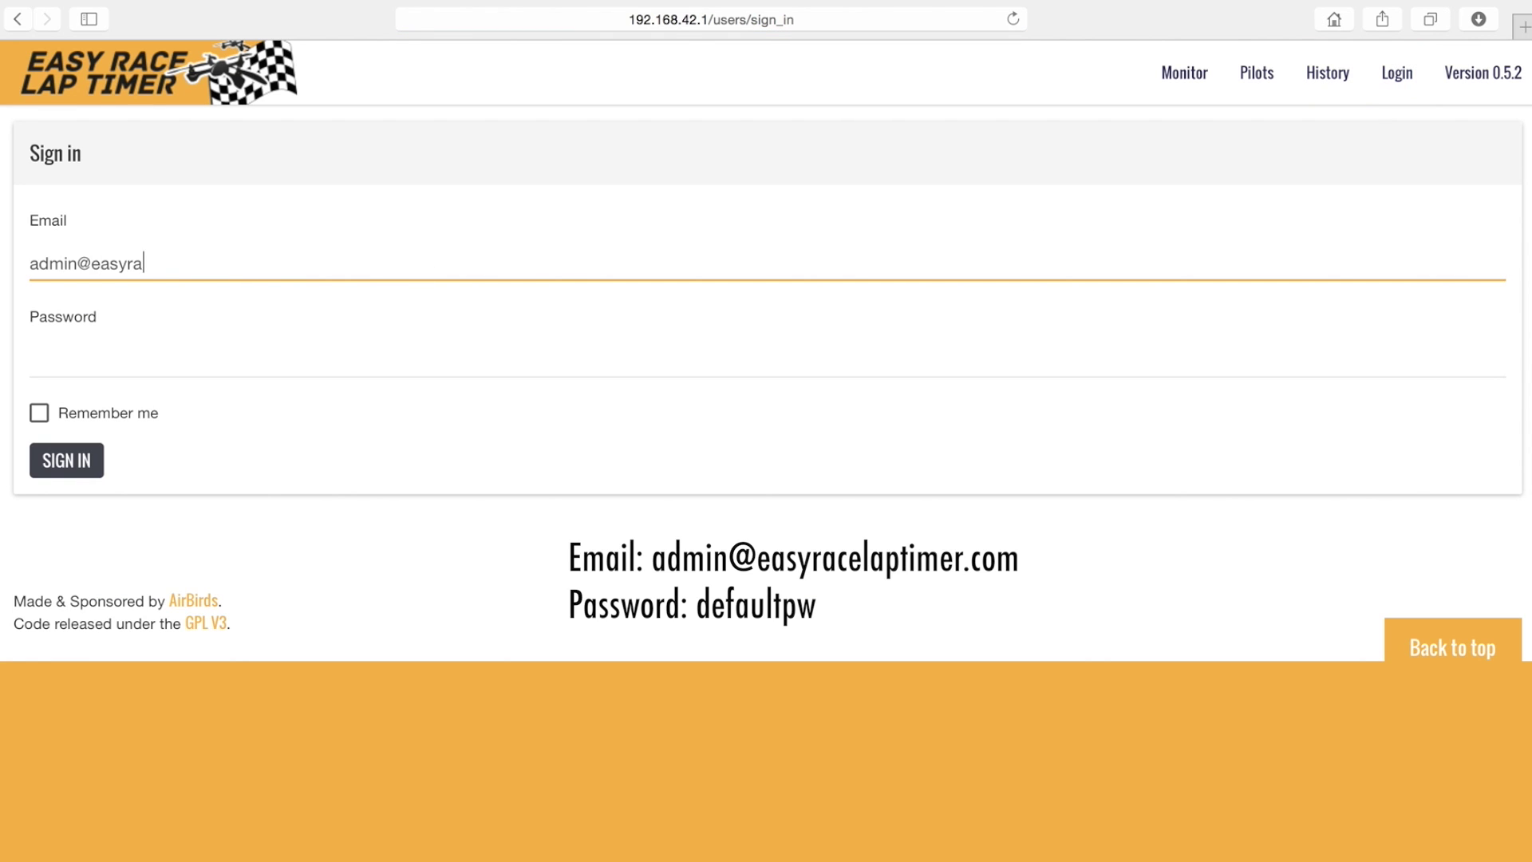
key("Tab")
type("defaultpw")
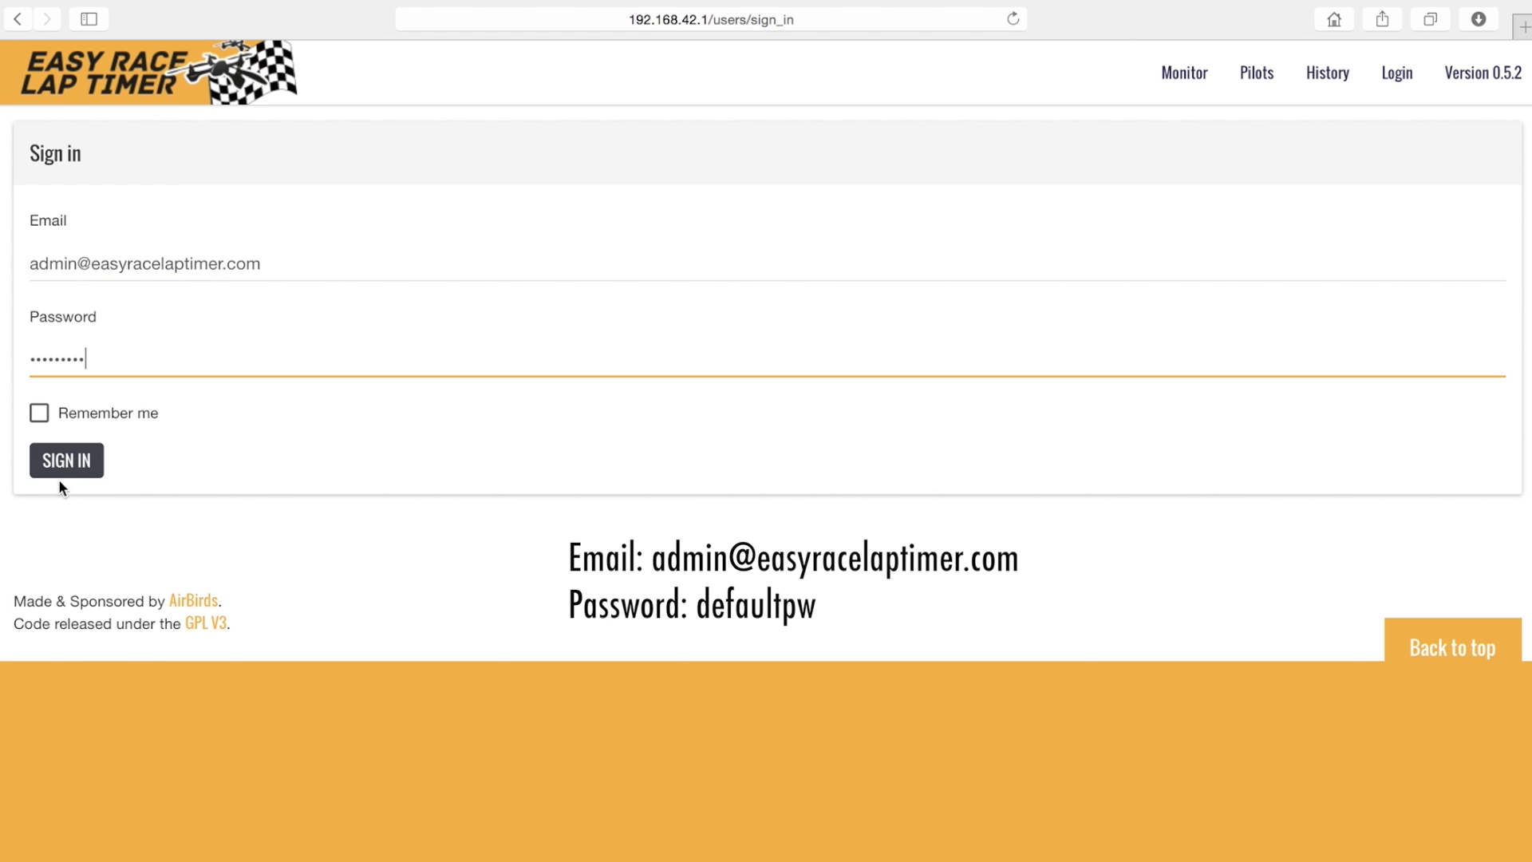
left_click(67, 460)
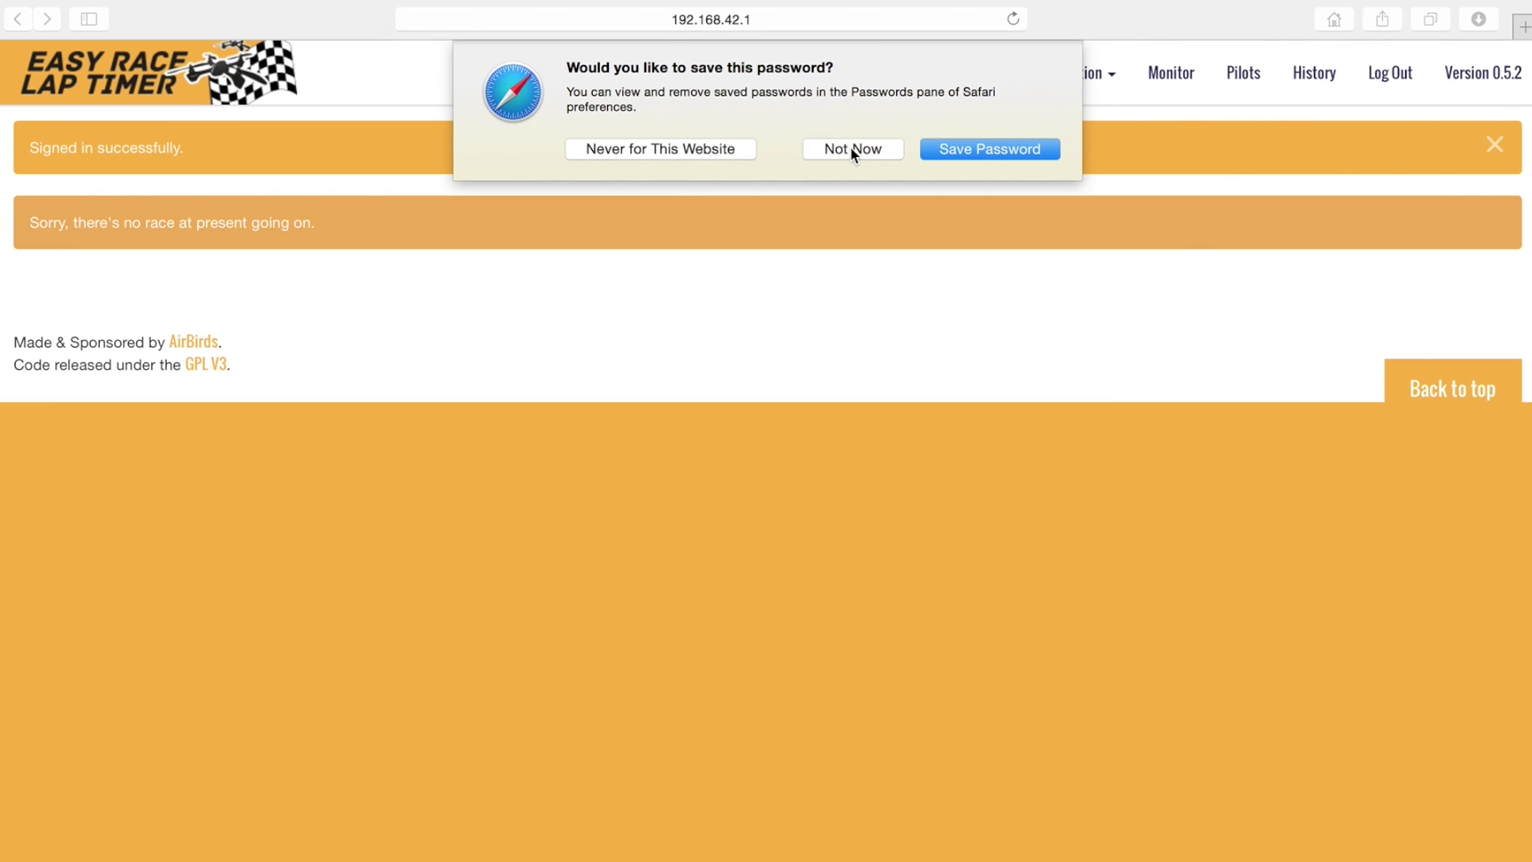
left_click(851, 148)
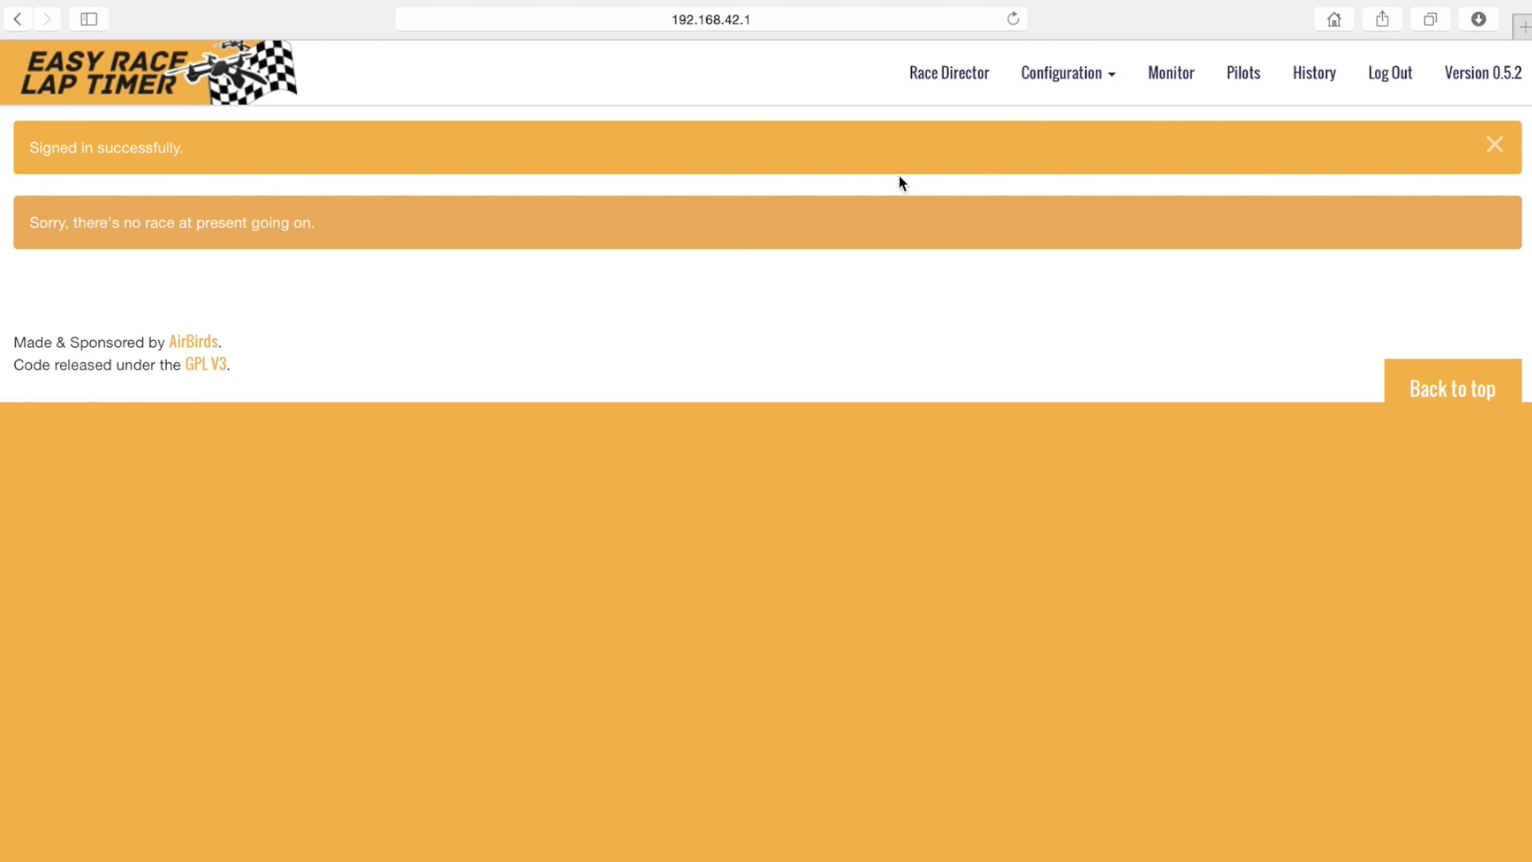
- Add the race_director role to the admin account under Configuration > Users
left_click(1072, 88)
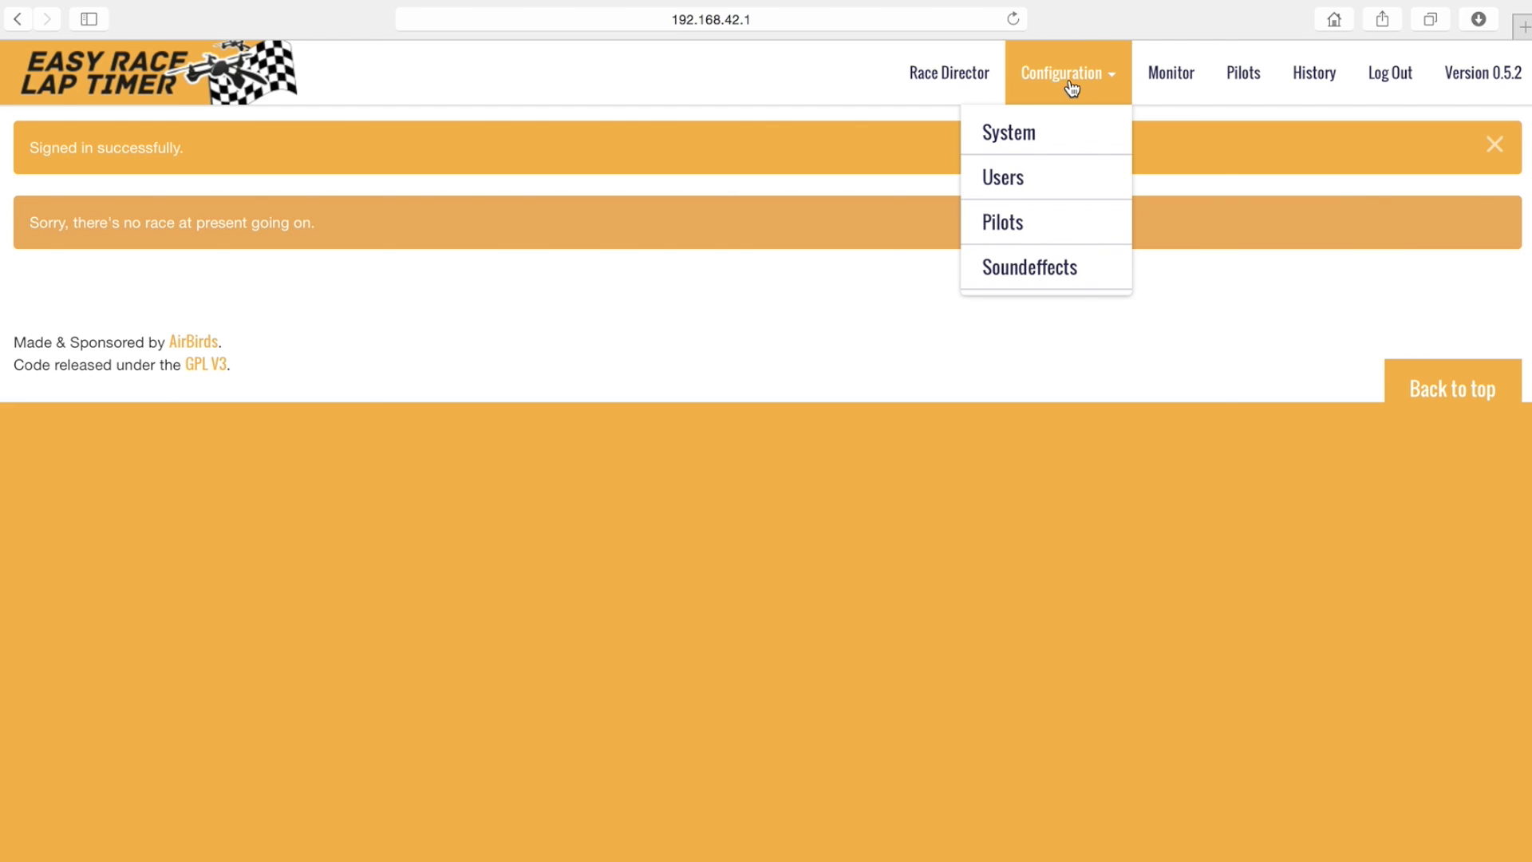
left_click(1004, 192)
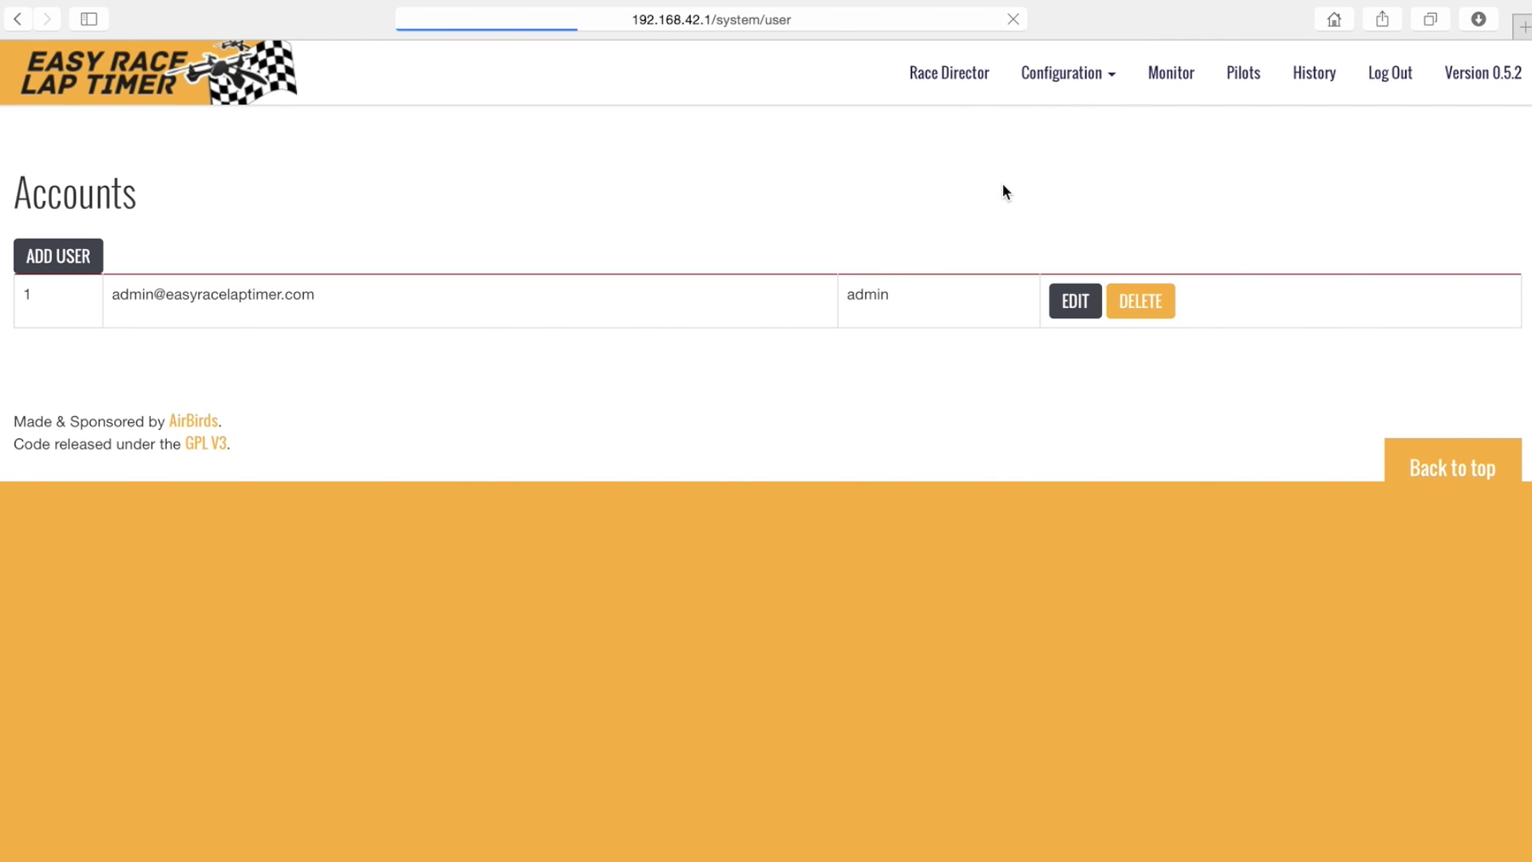
left_click(1077, 308)
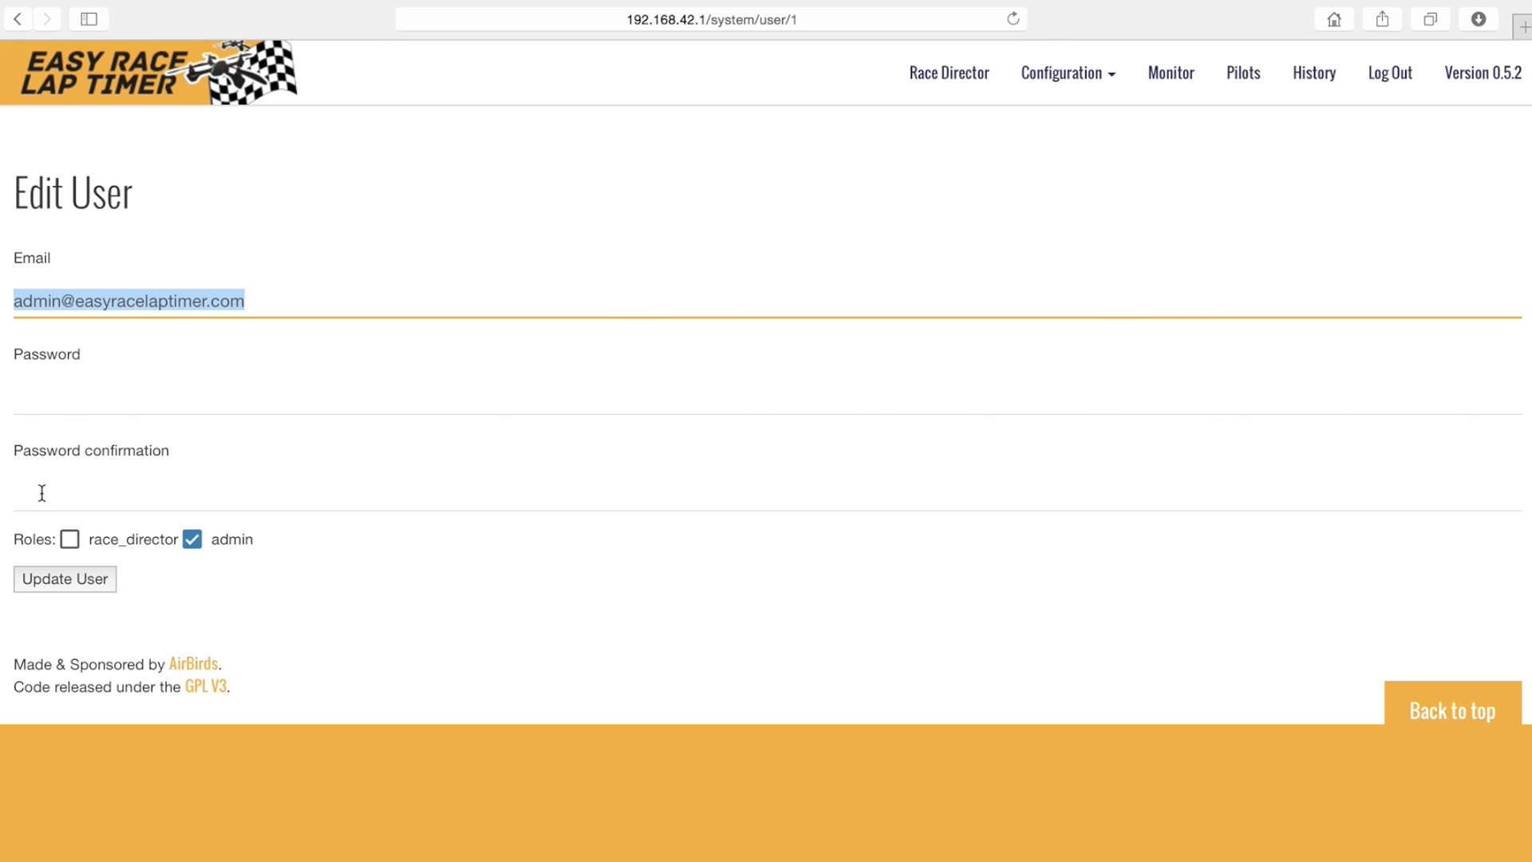
left_click(71, 540)
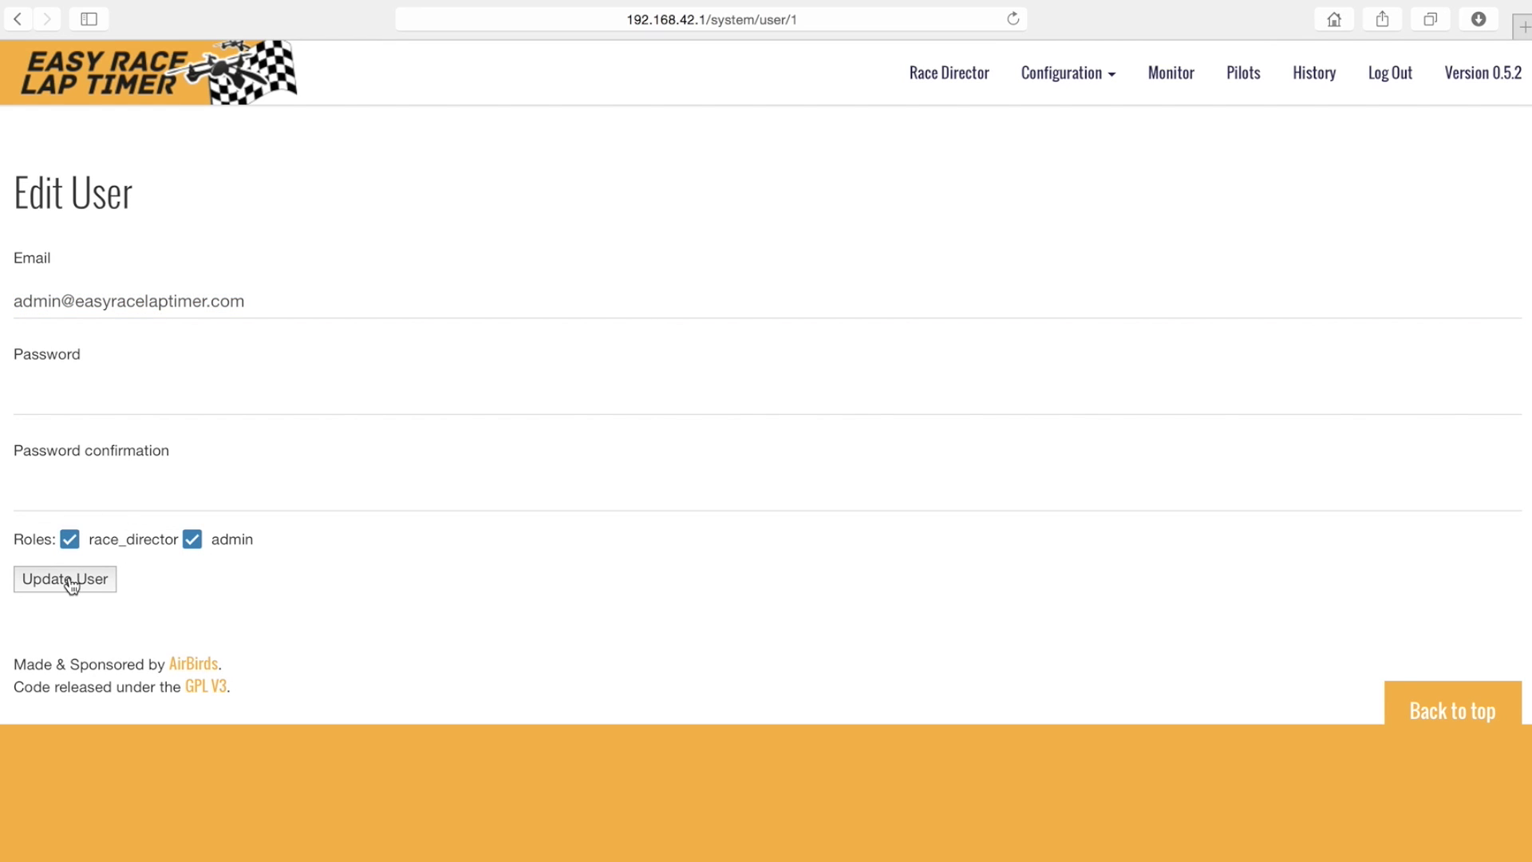
left_click(66, 579)
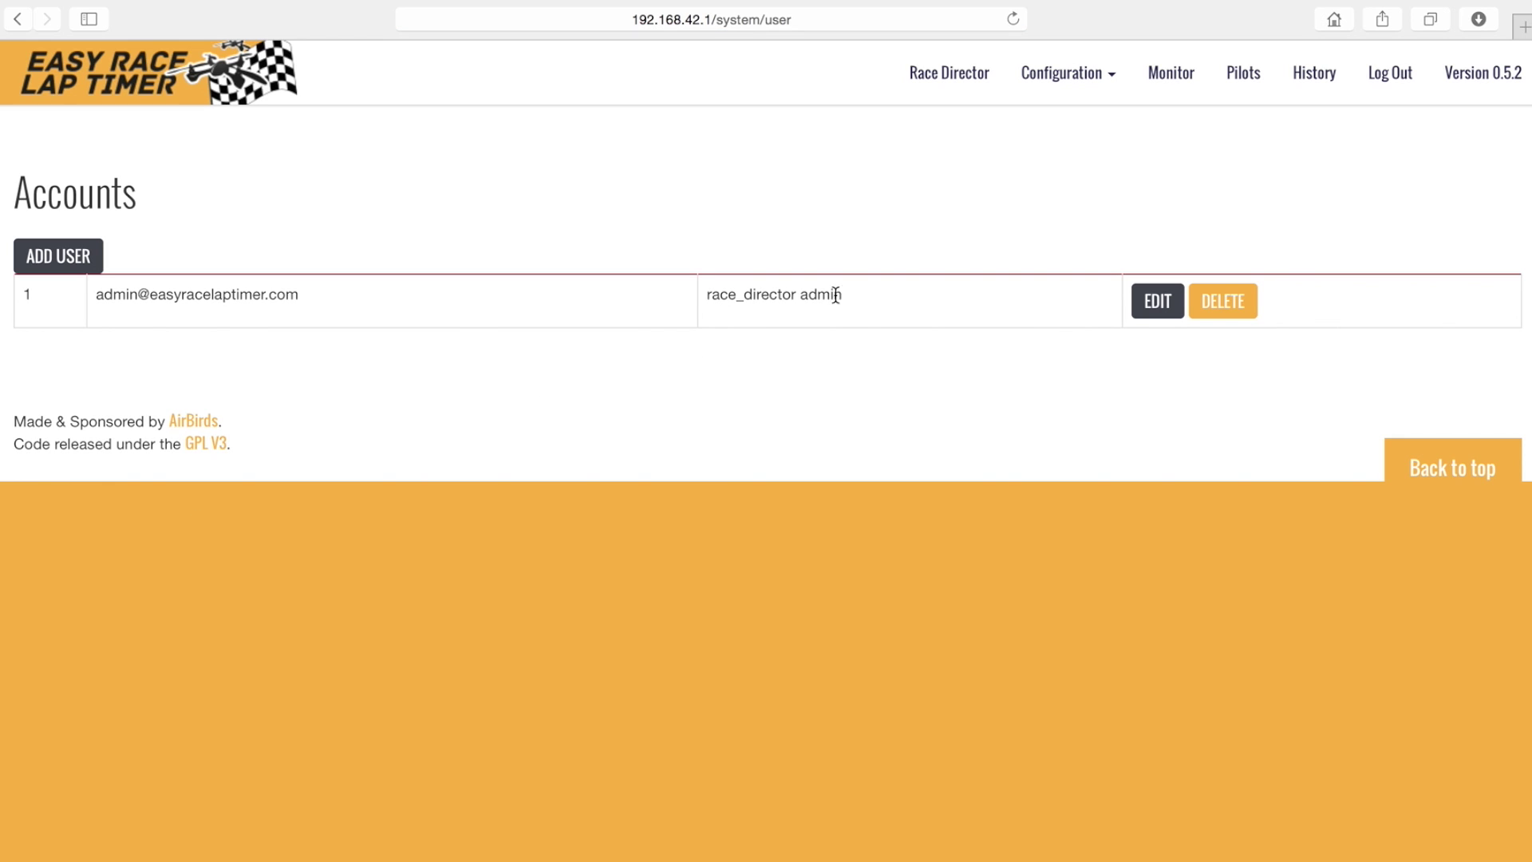
- Create a new pilot with a transponder token, quad Sky-Hero OB-1 and team Sky-Hero
left_click(1075, 80)
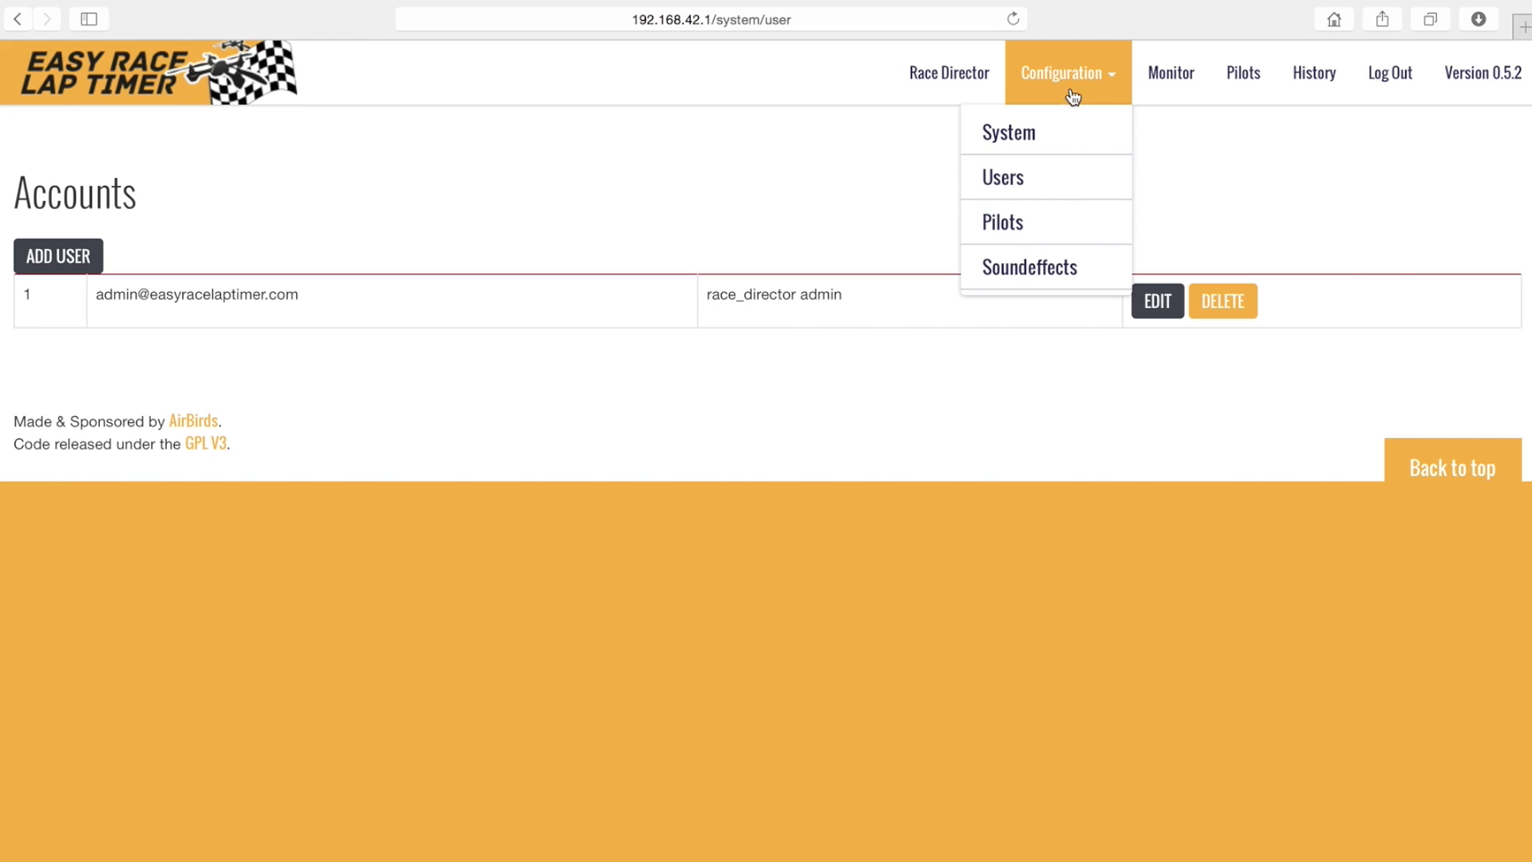
left_click(1017, 233)
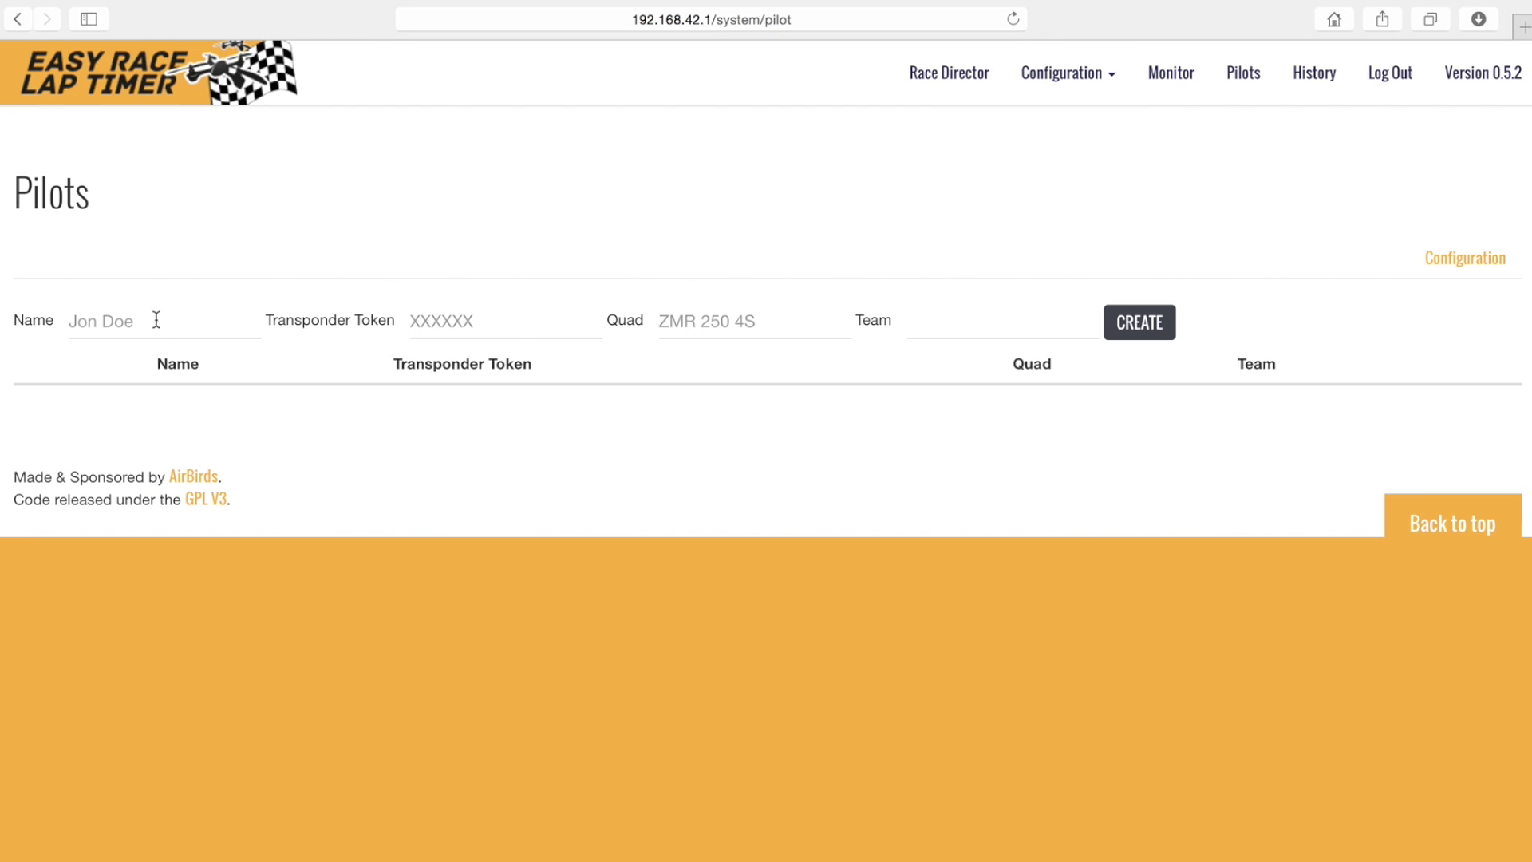
left_click(154, 319)
type("JaZzMaN251")
key("Tab")
type("123456")
key("Tab")
type("Sky-Hero OB-1")
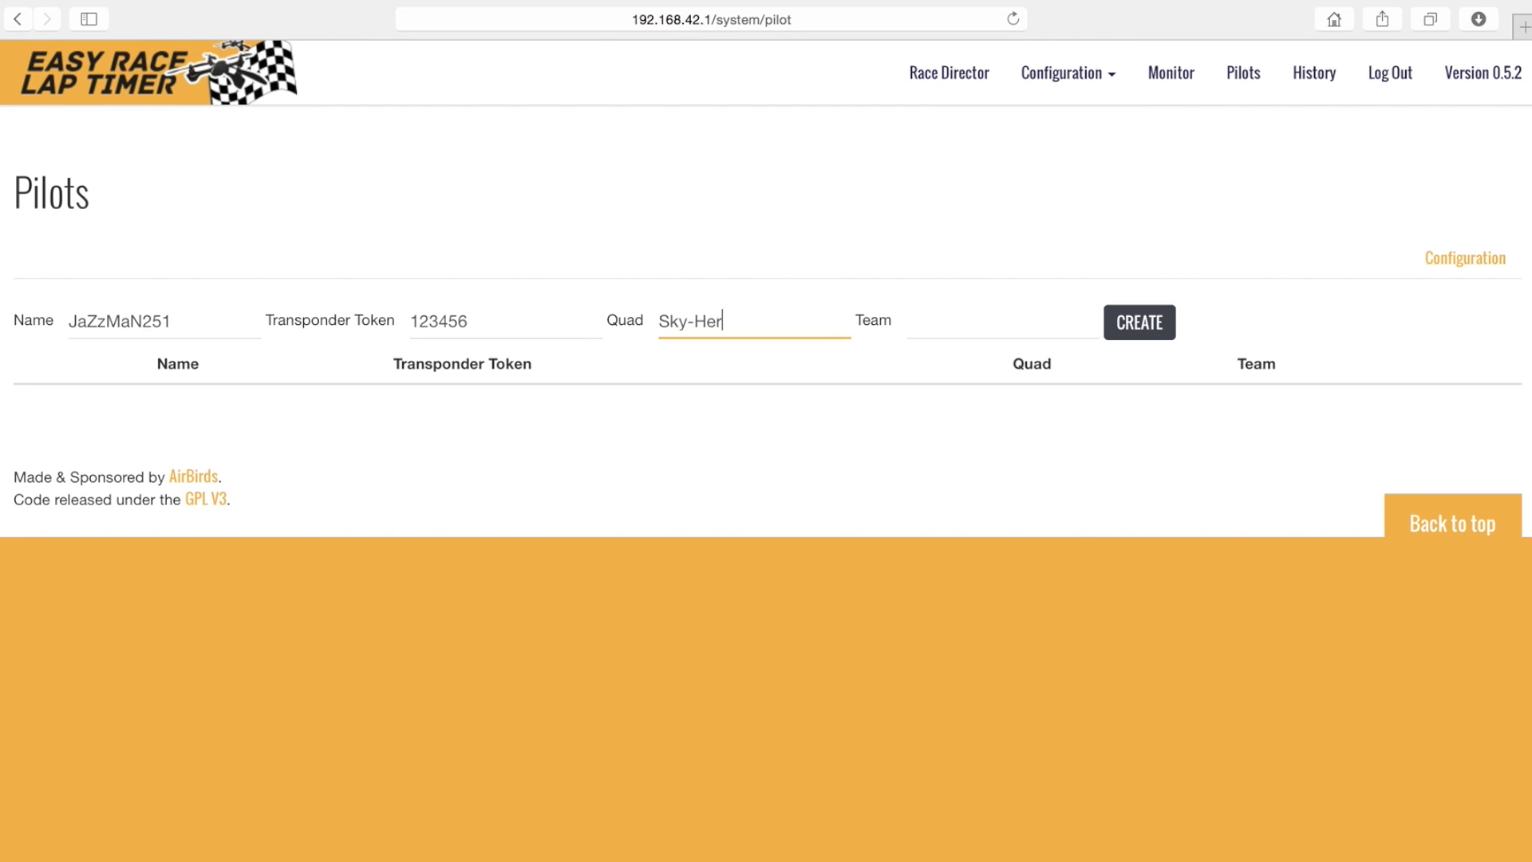
key("Tab")
type("Sky-Hero")
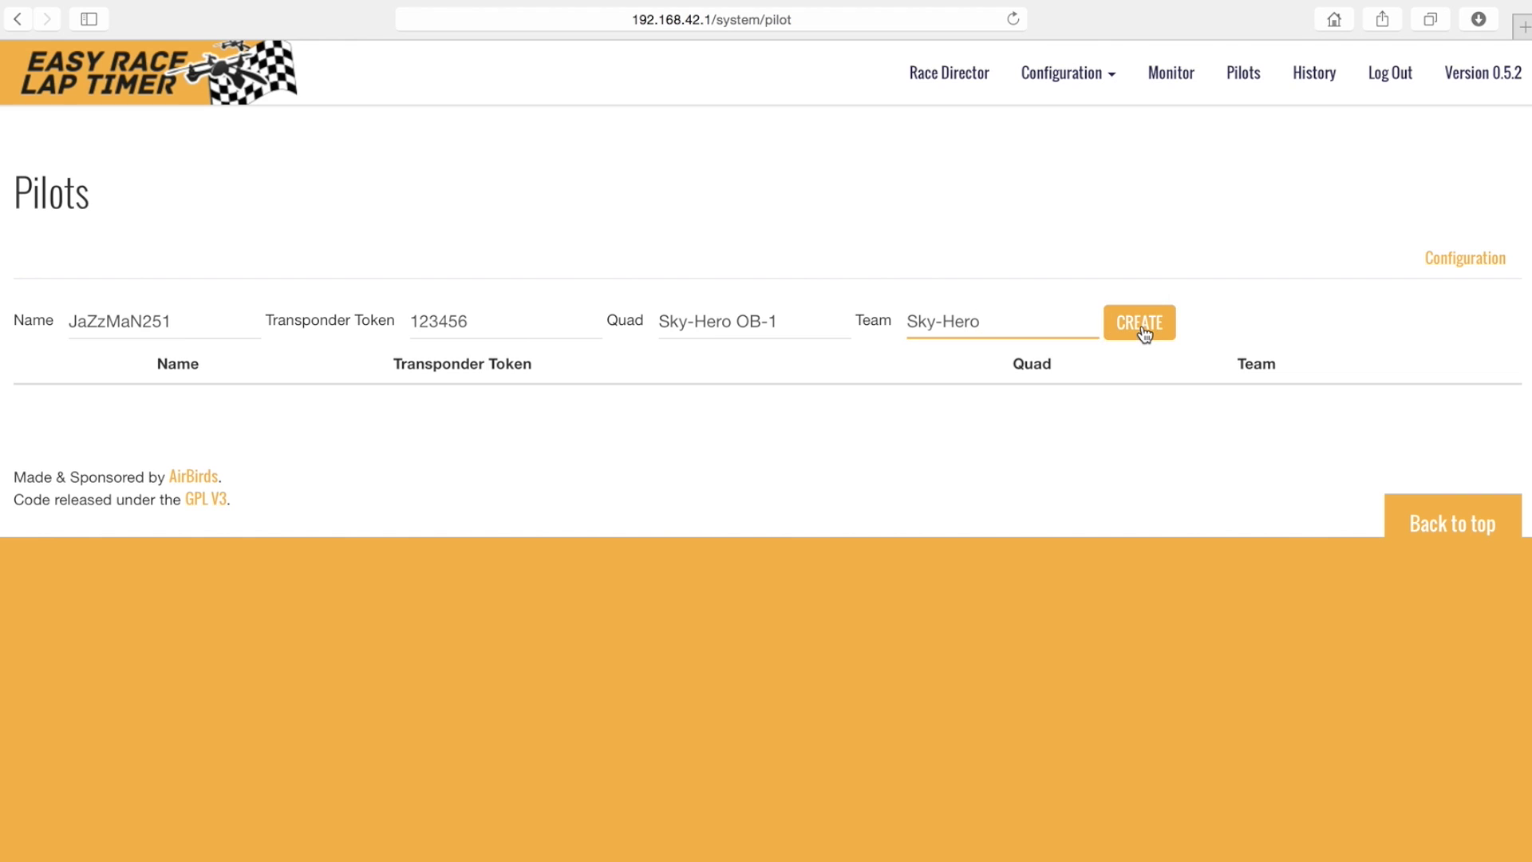
left_click(1143, 329)
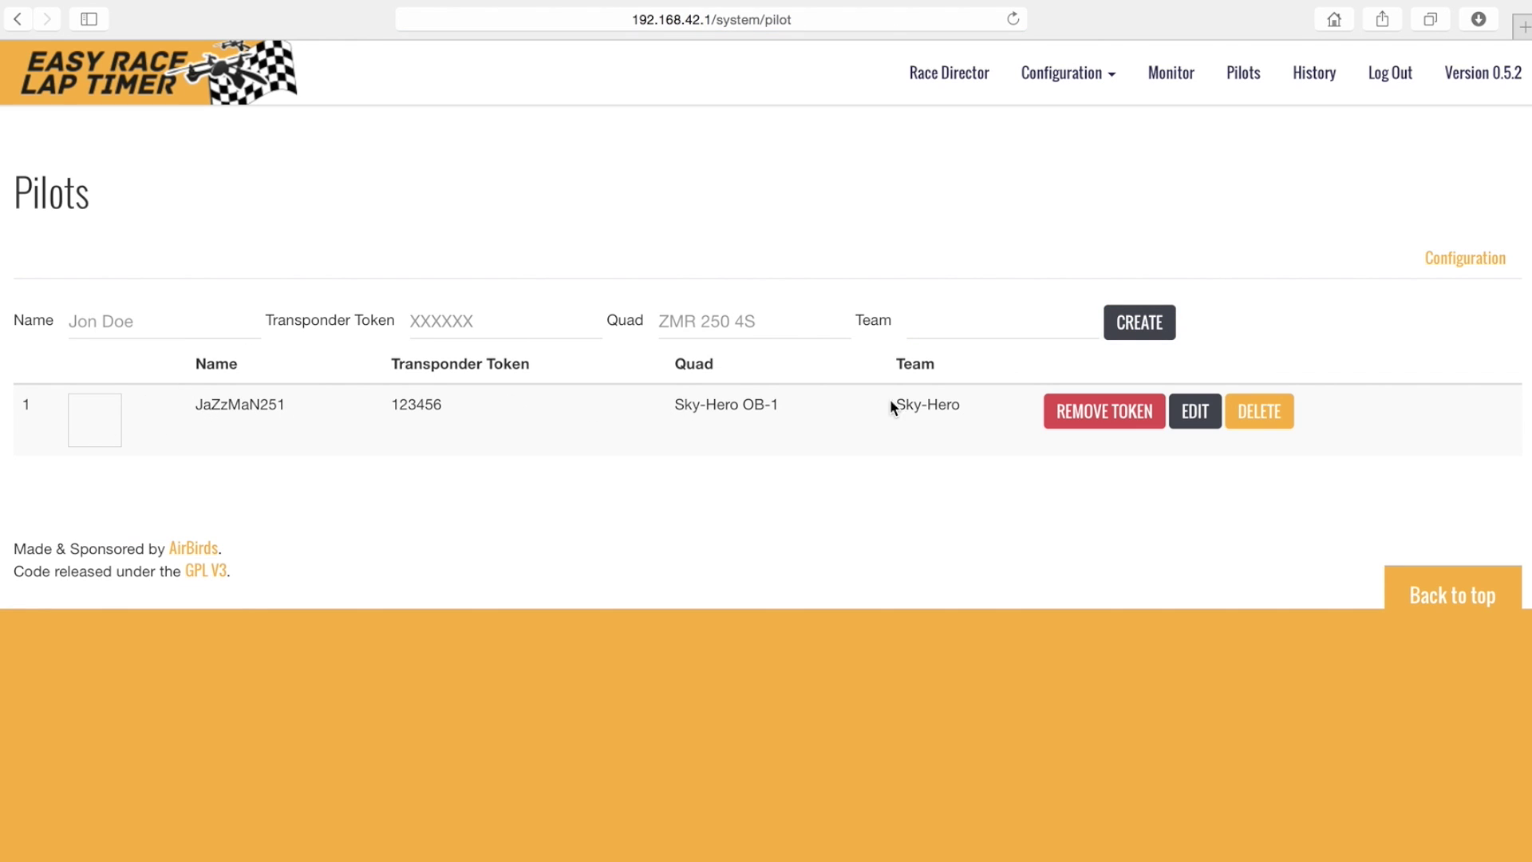
- Give the new pilot the avatarERLT image as its avatar and save it
left_click(1195, 412)
left_click(59, 741)
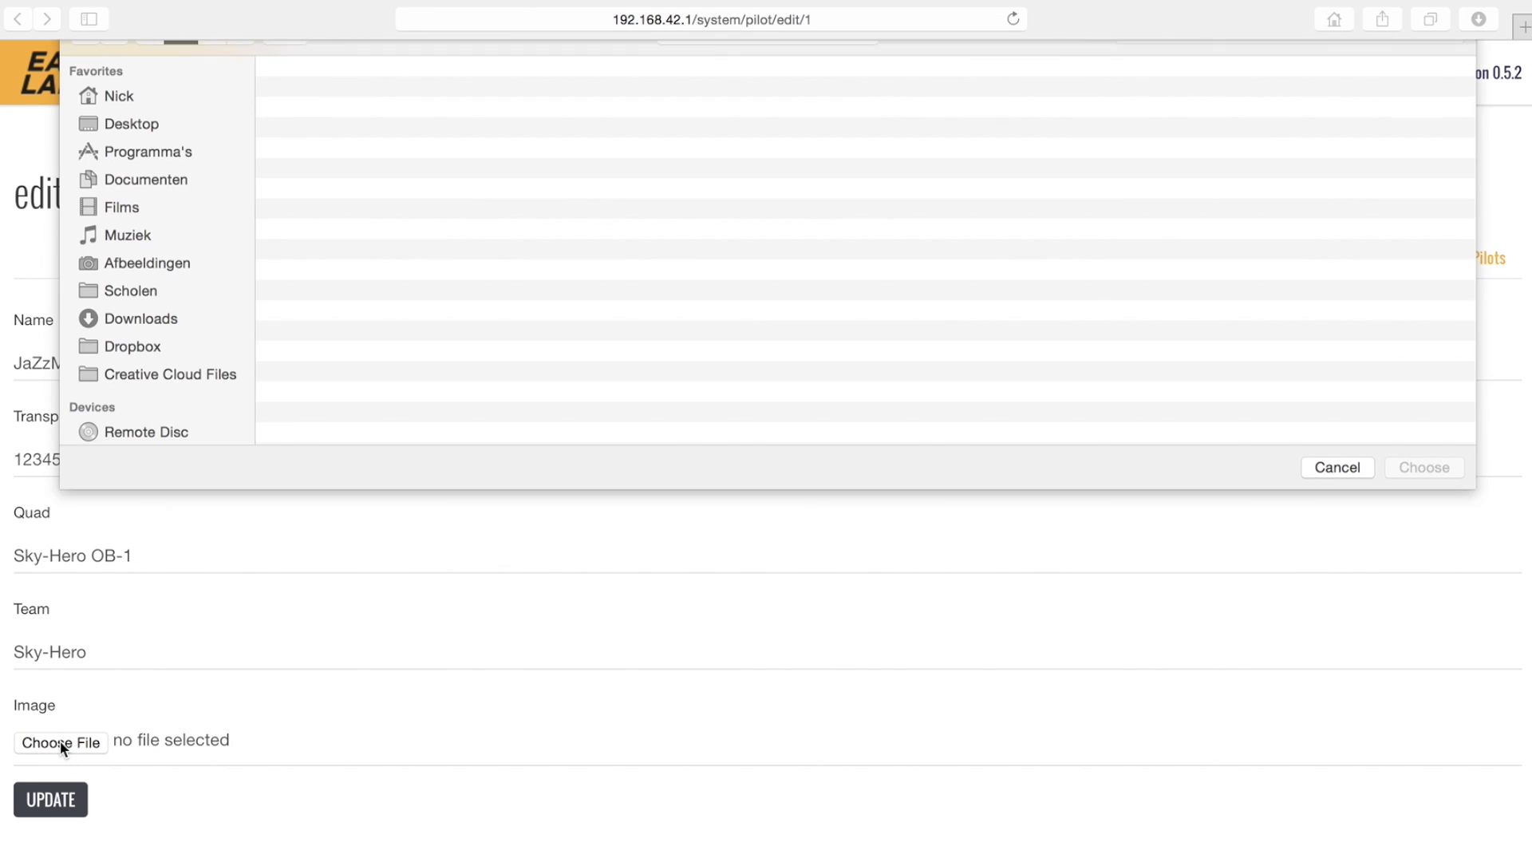
left_click(343, 126)
left_click(1440, 500)
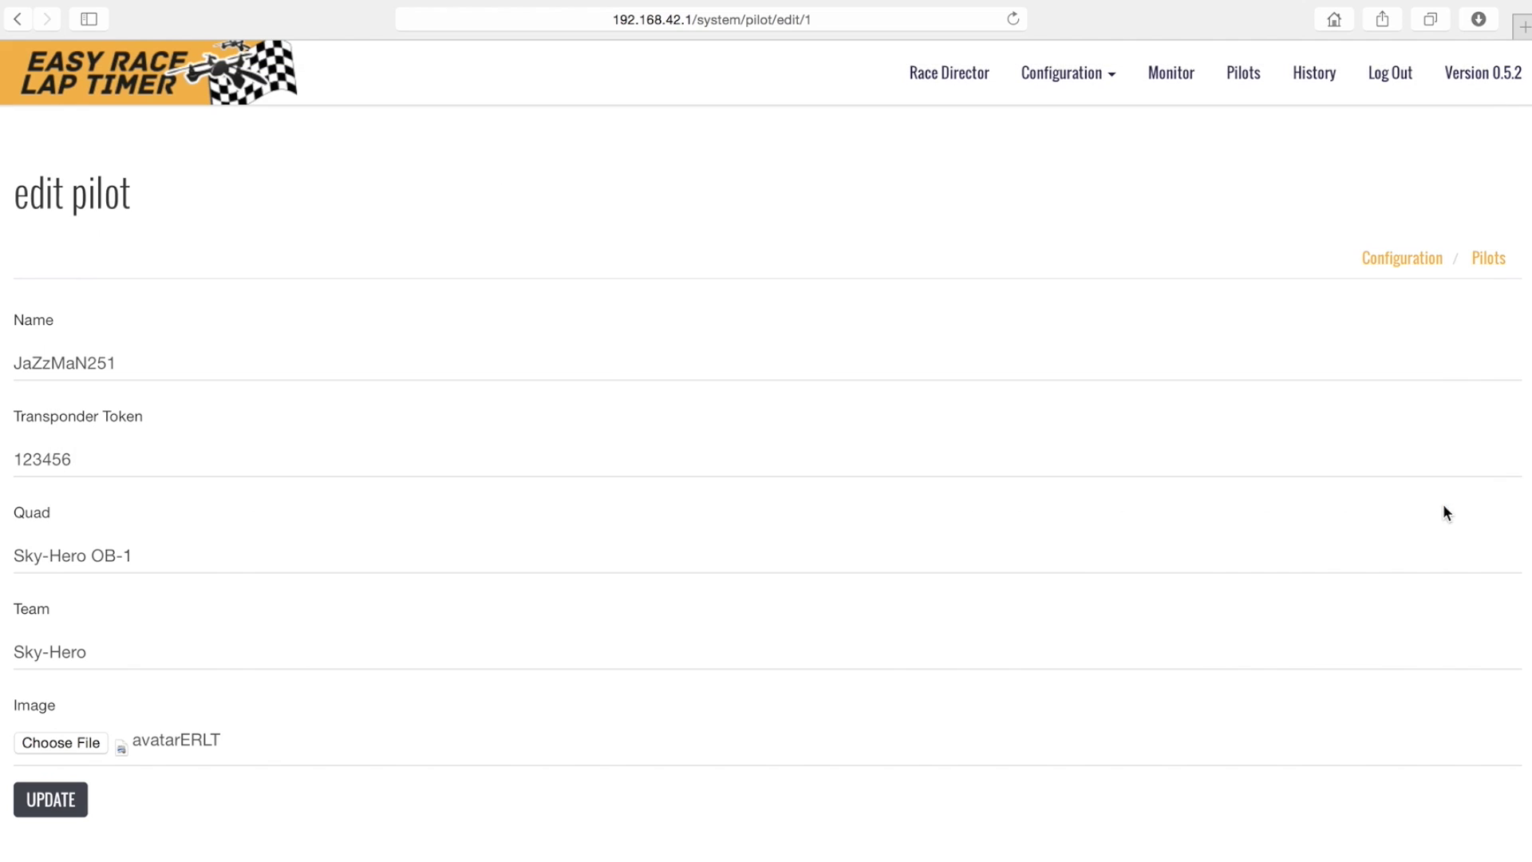
left_click(58, 798)
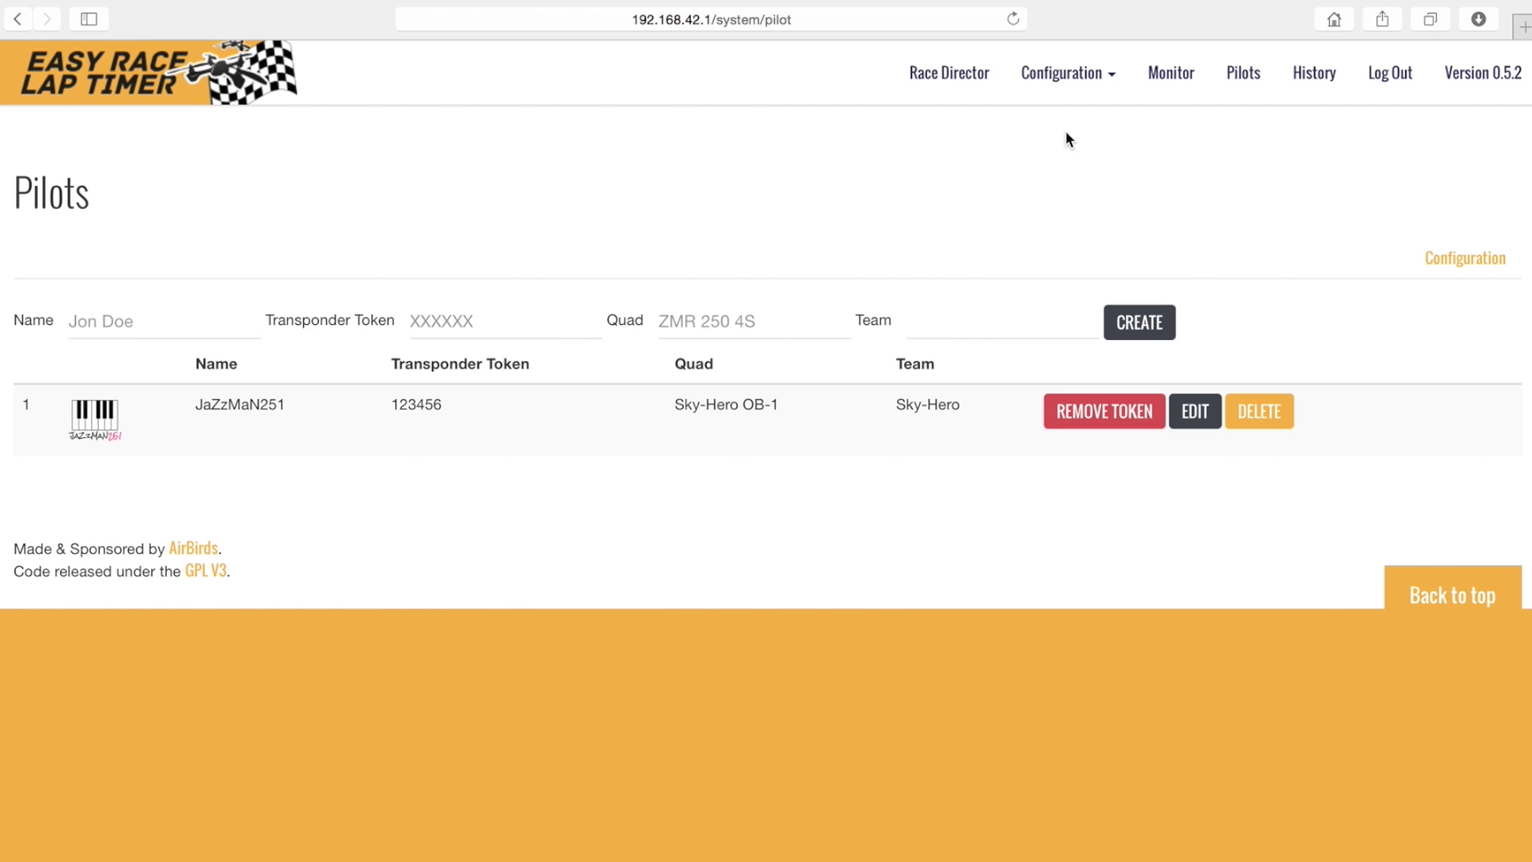
- Start a standard race session titled 'Qualify 1' in Race Director, then stop it
left_click(945, 80)
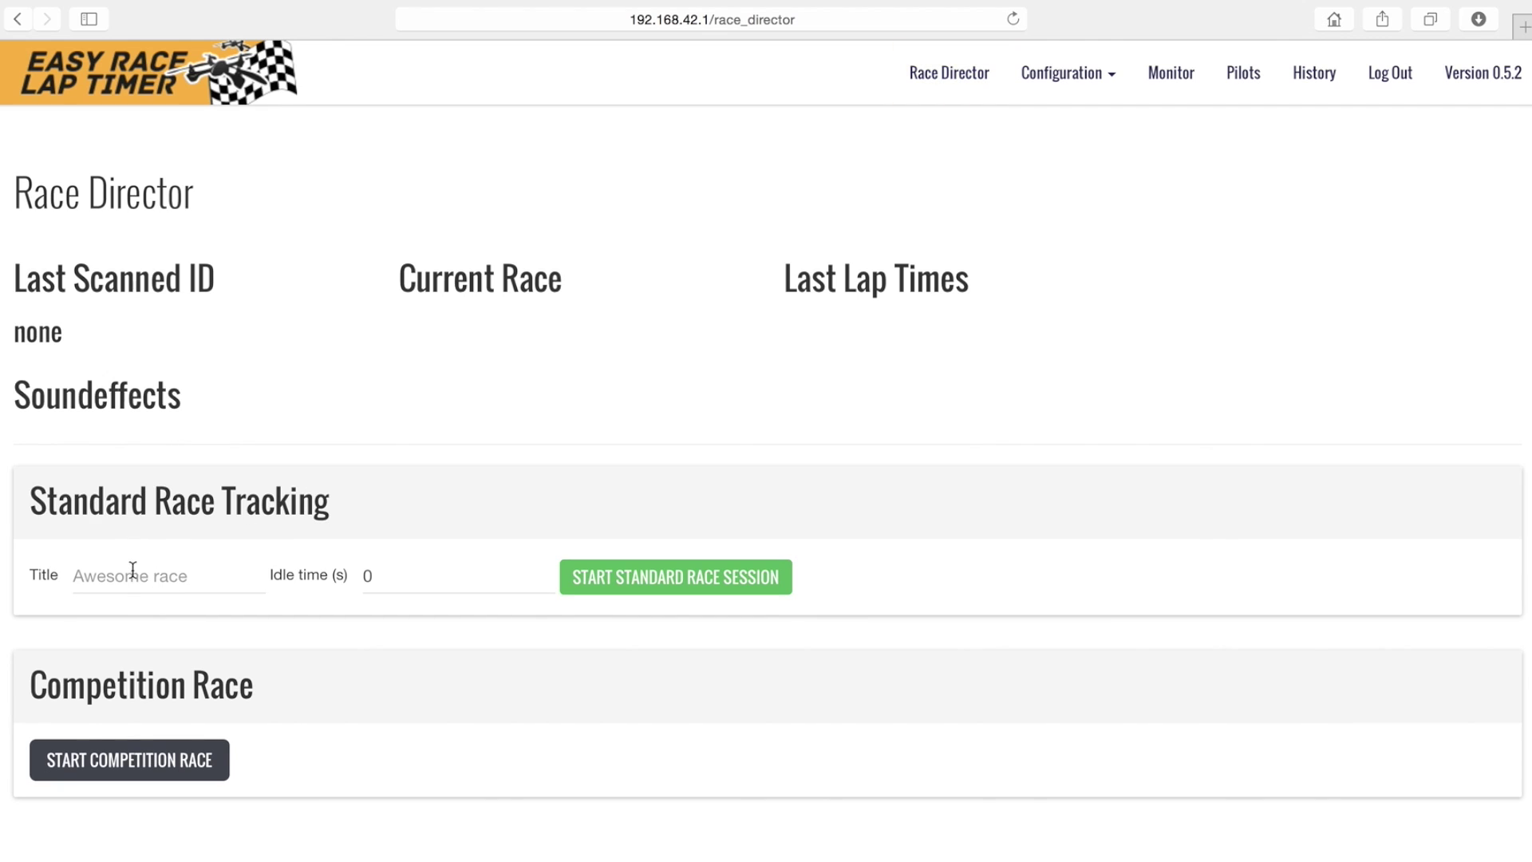
left_click(132, 569)
type("Qualify 1")
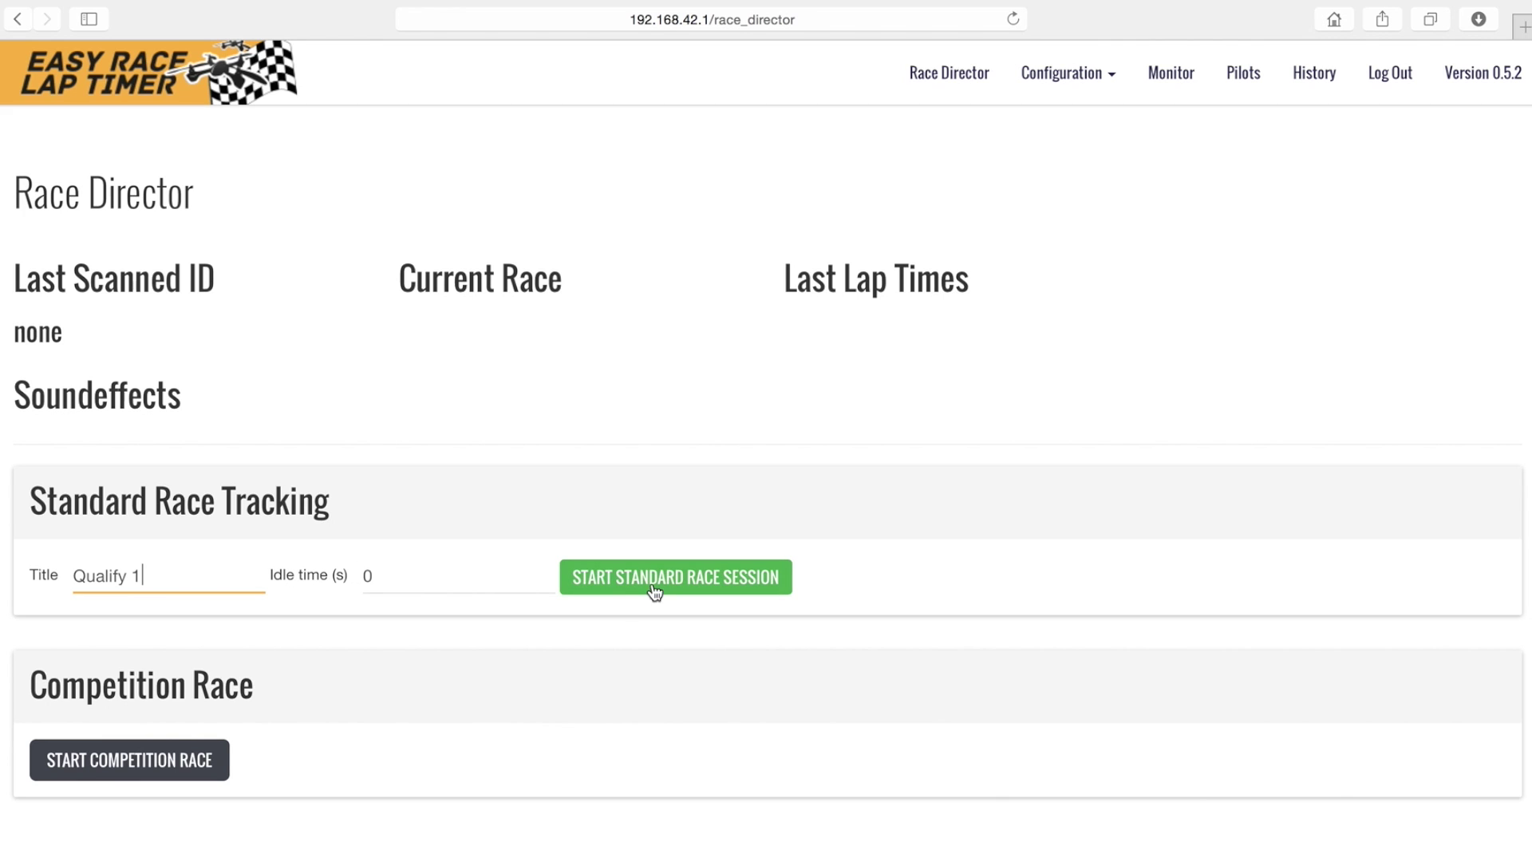
left_click(684, 585)
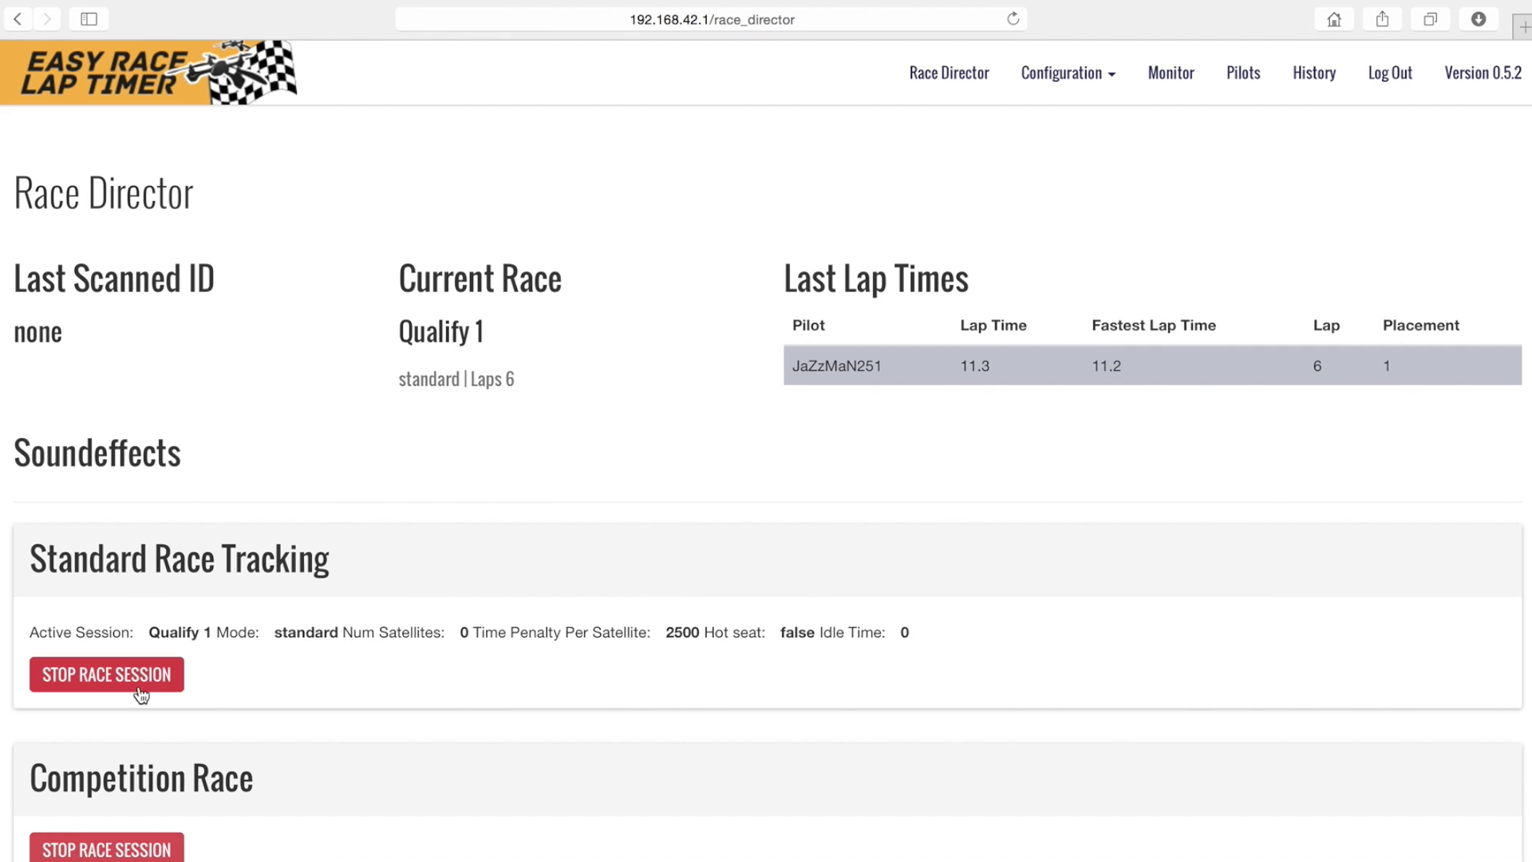
left_click(98, 684)
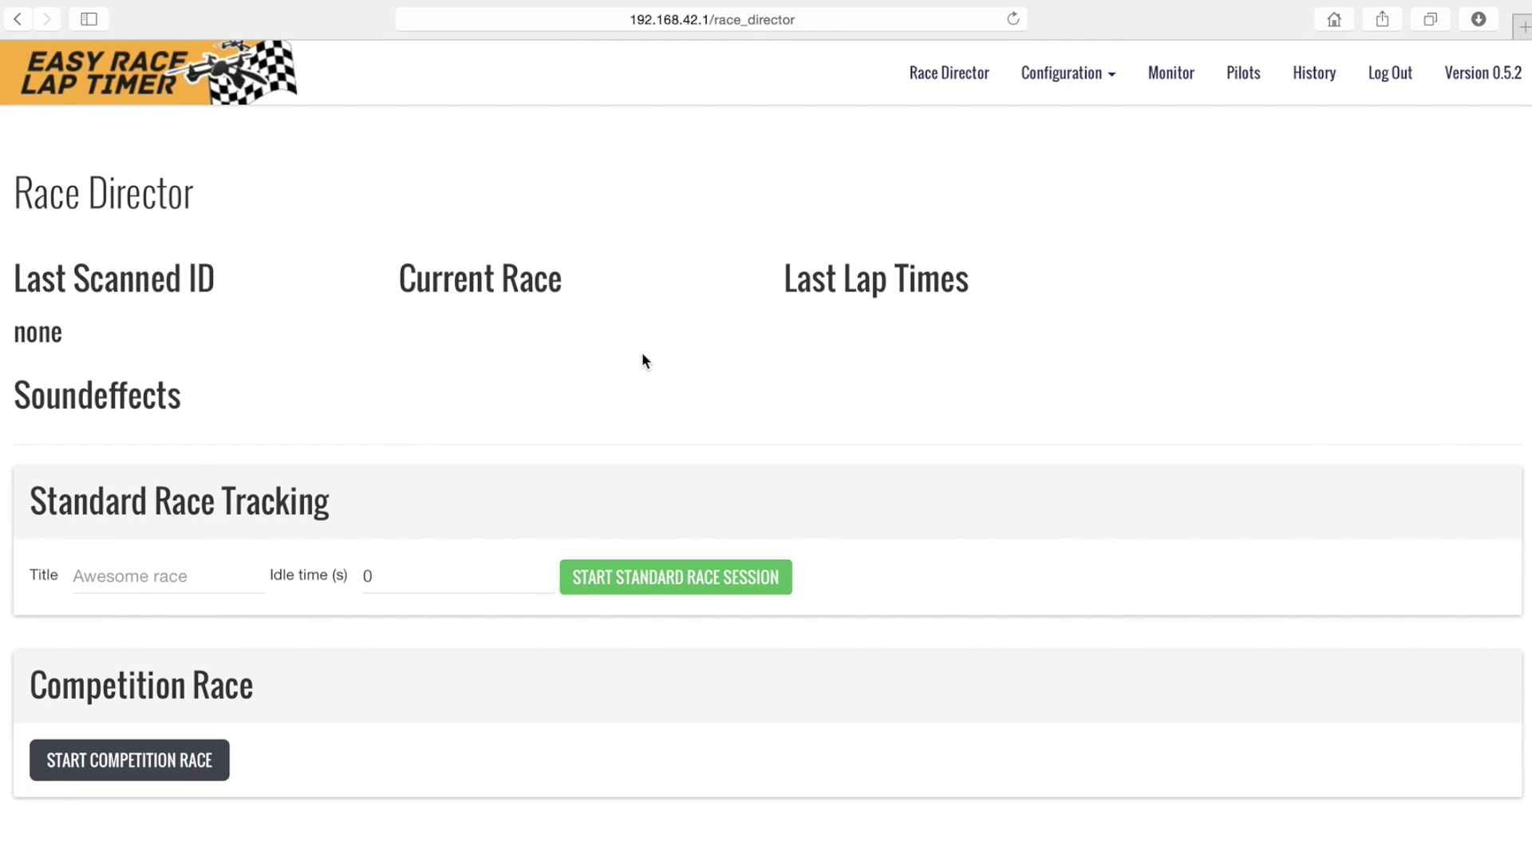
- Export the Qualify 1 session from History as a PDF results report
left_click(1313, 75)
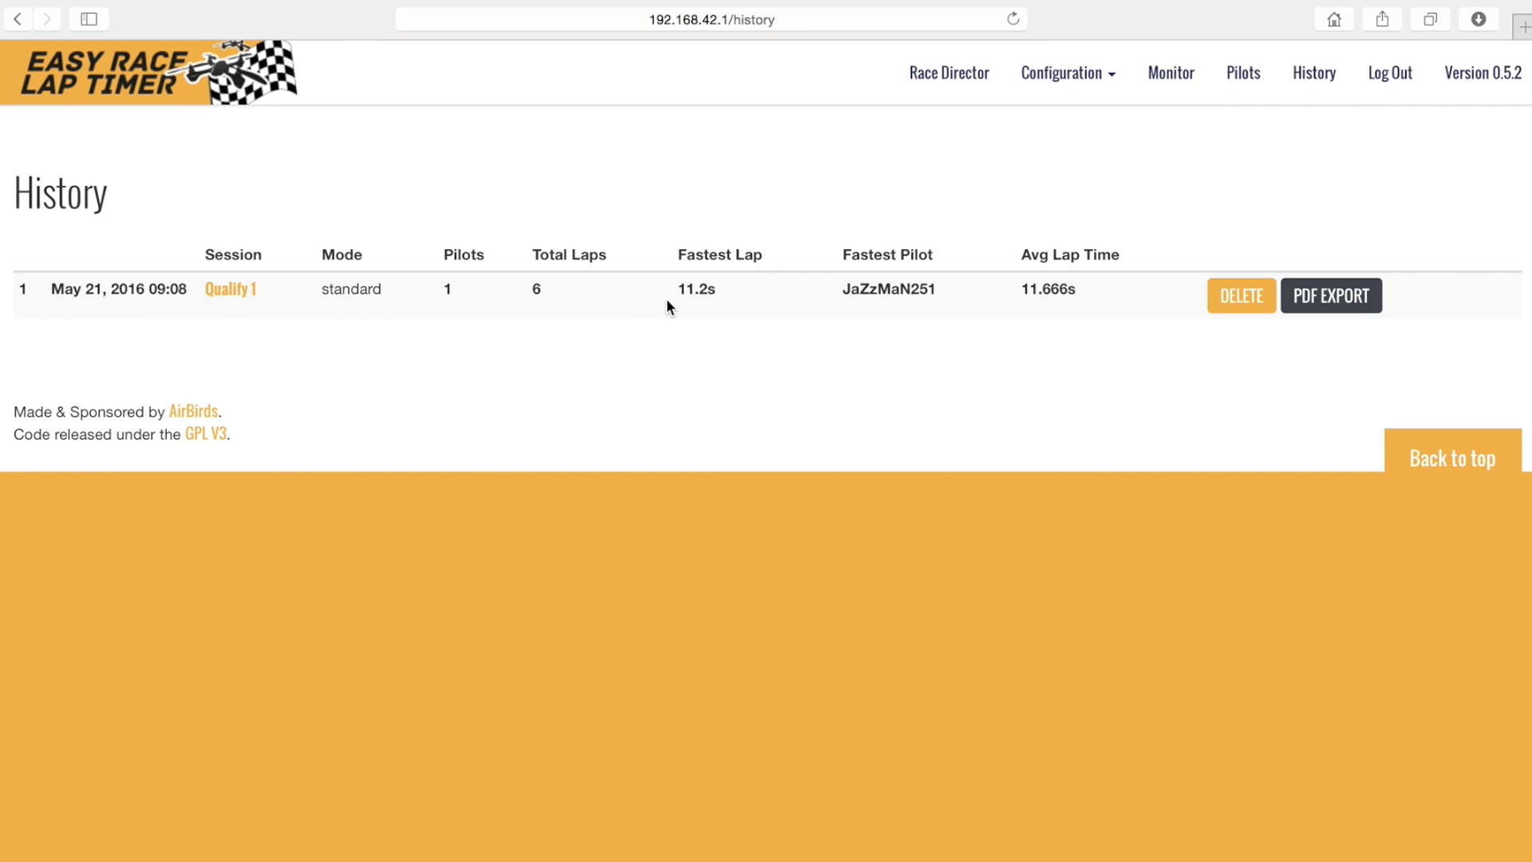
left_click(1329, 302)
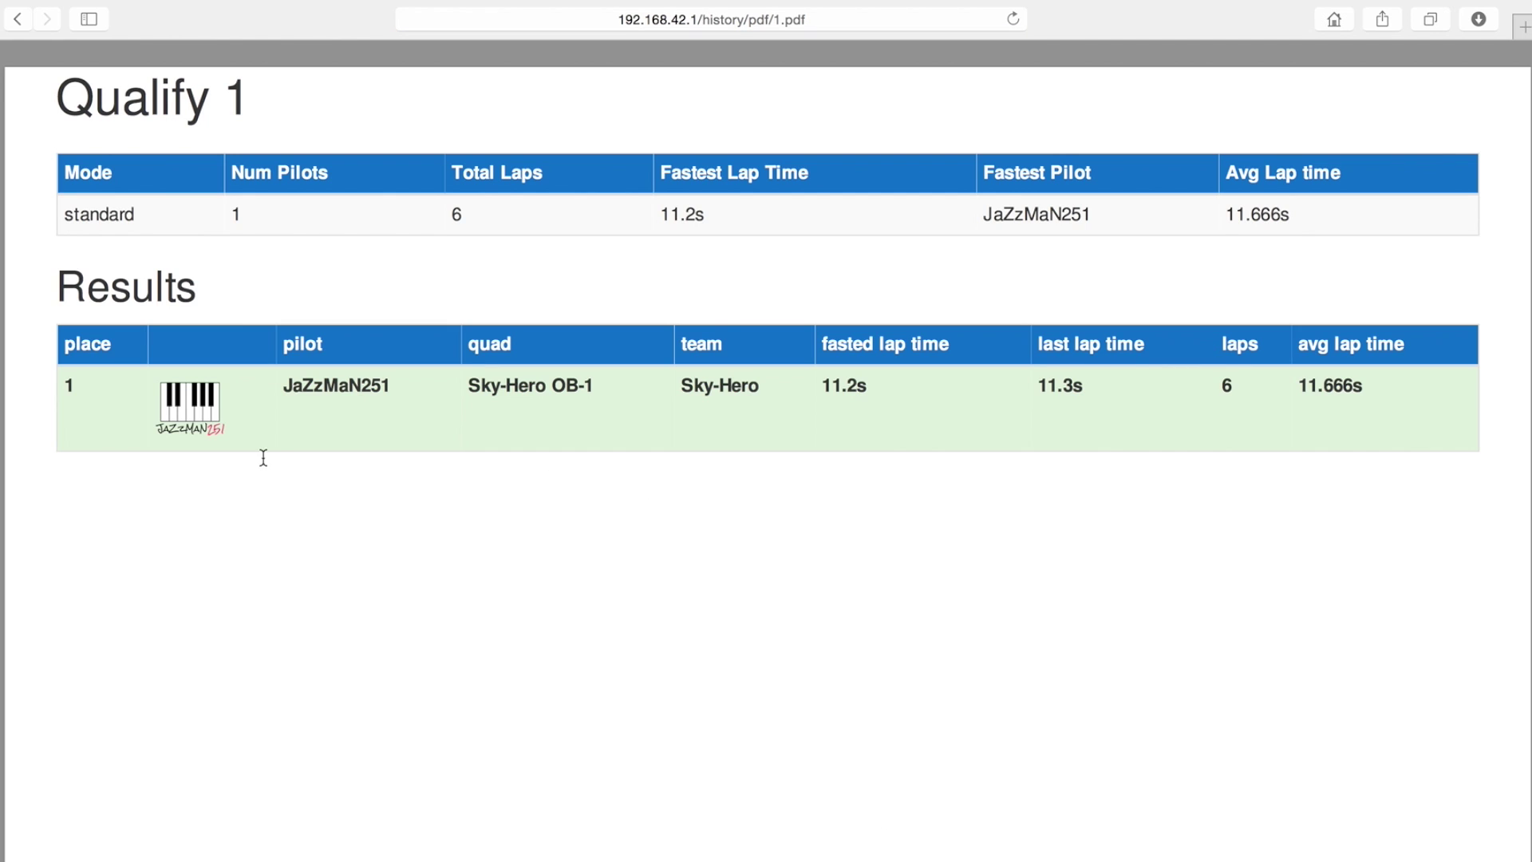
scroll(174, 500, "down", 10)
- Upload beep.wav as the sfx_lap_beep sound effect on the Soundeffects page
left_click(18, 19)
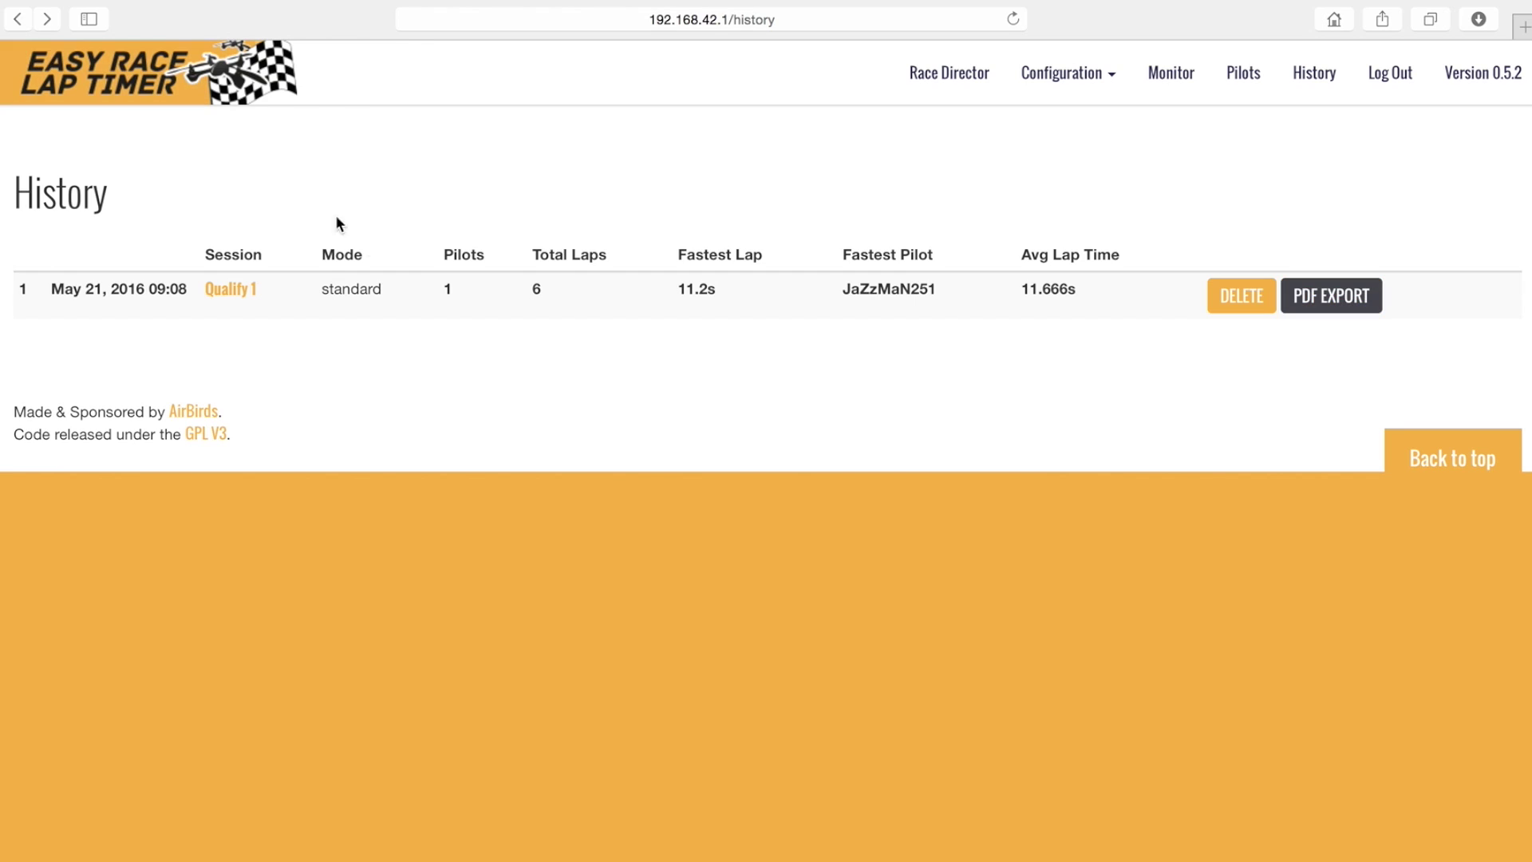
left_click(1068, 76)
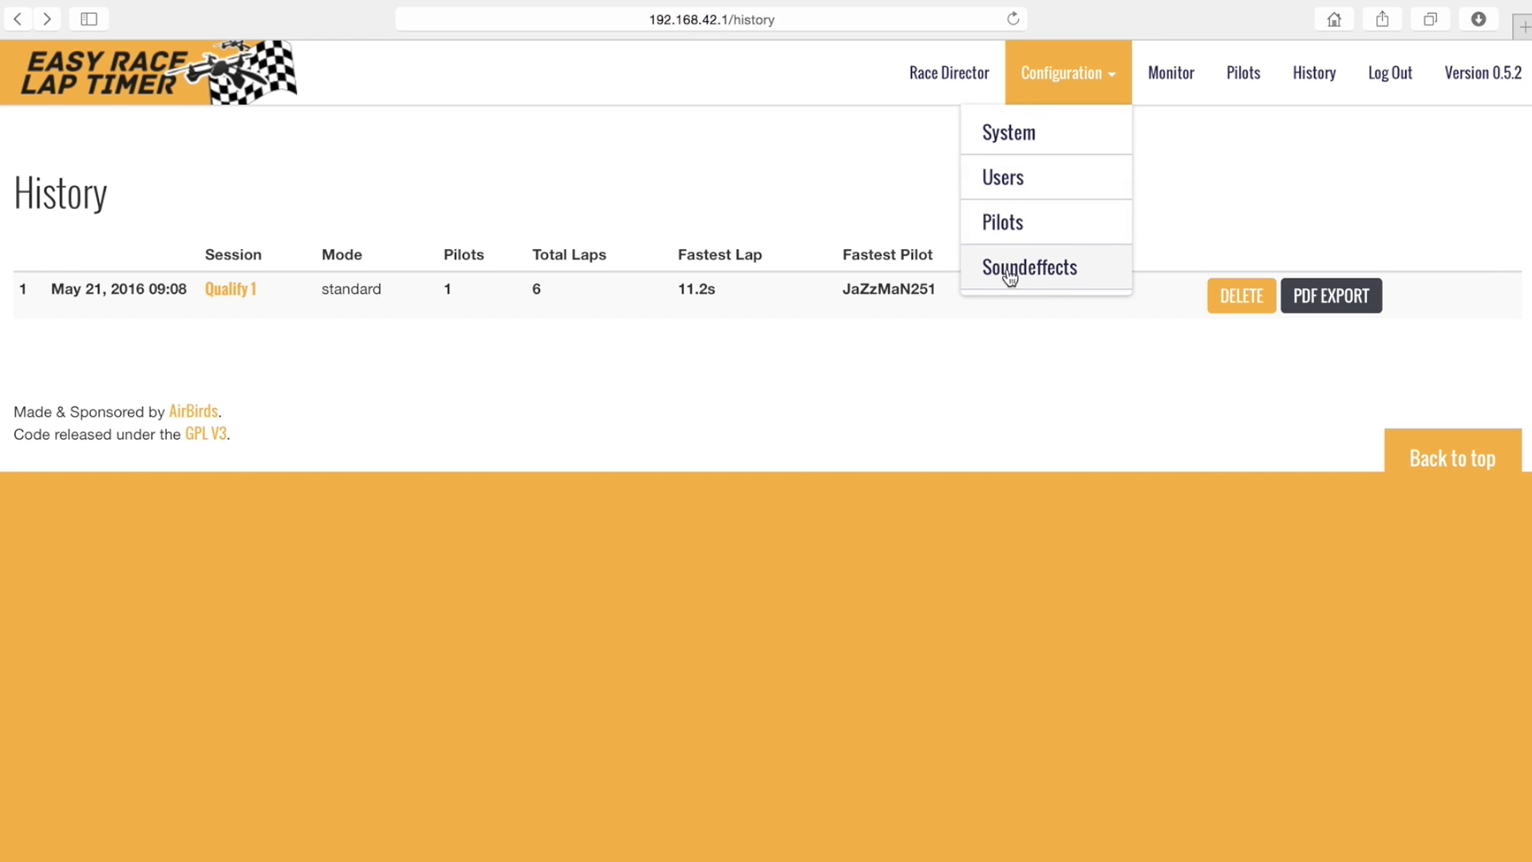
left_click(1036, 275)
scroll(112, 520, "down", 15)
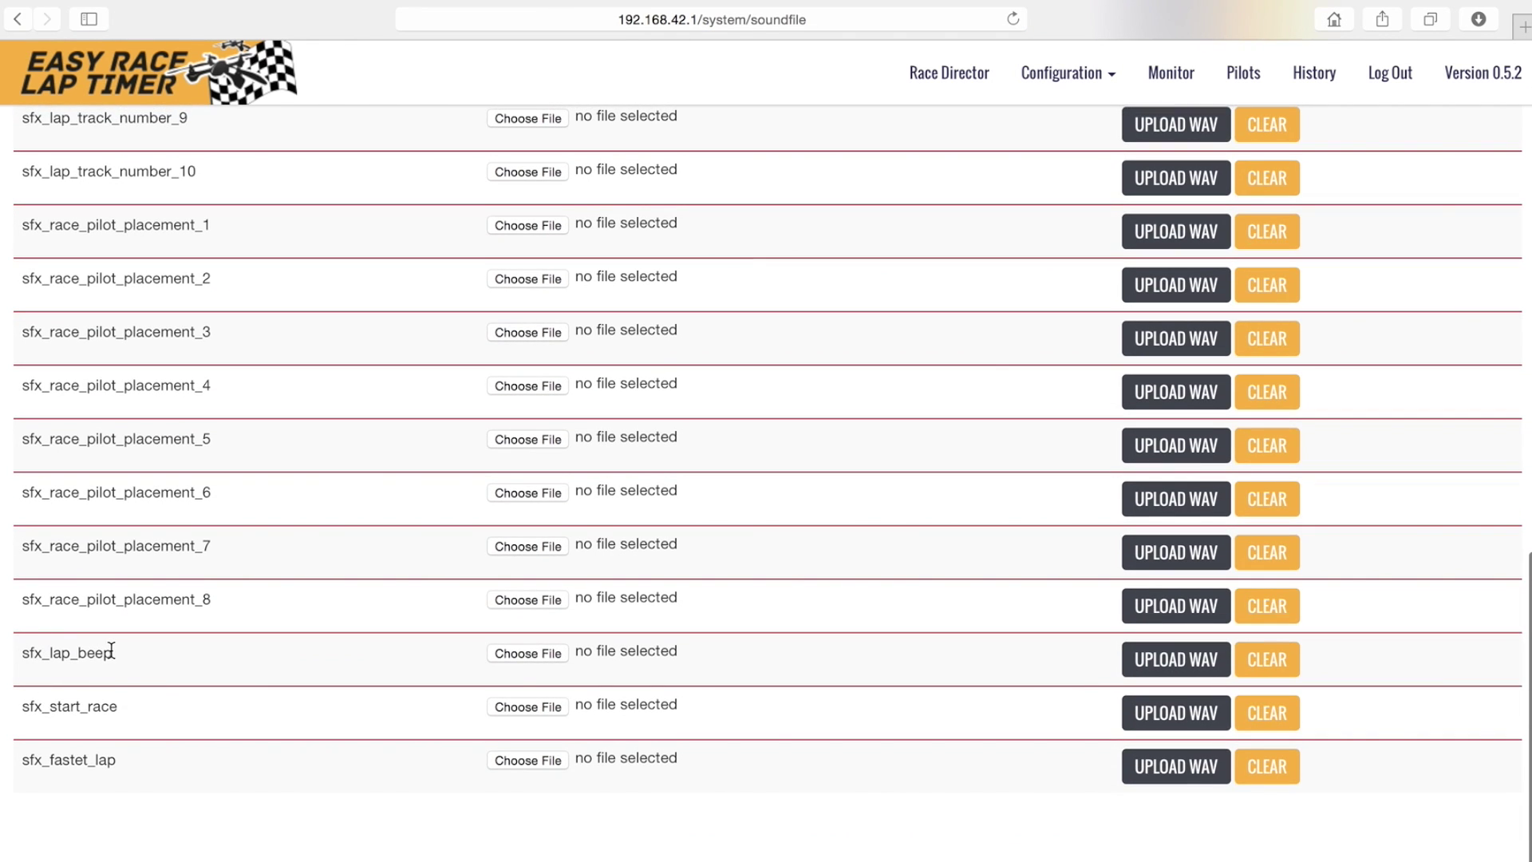
left_click(530, 653)
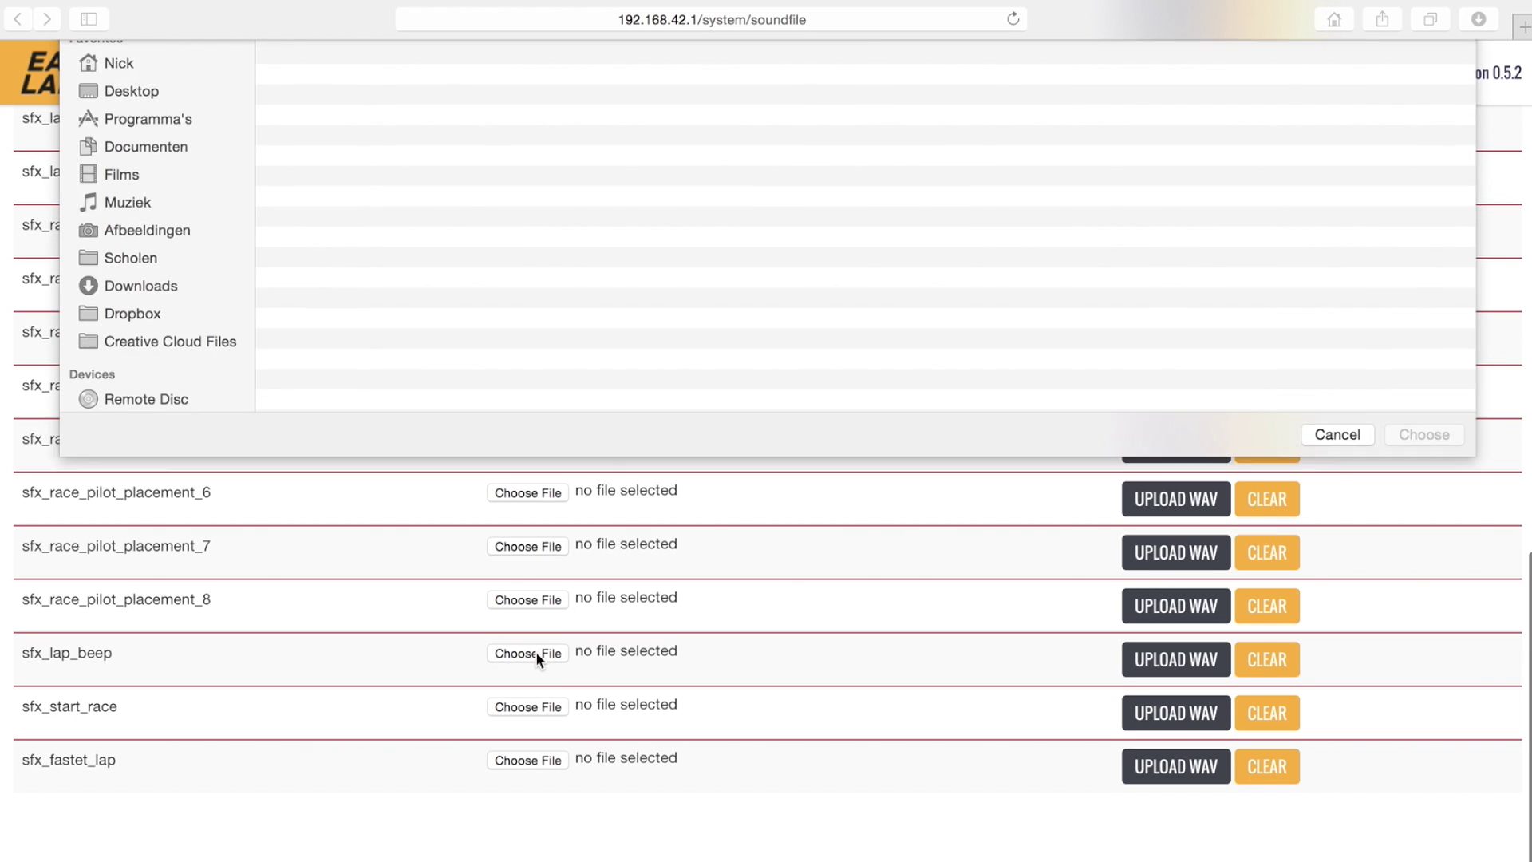
left_click(328, 172)
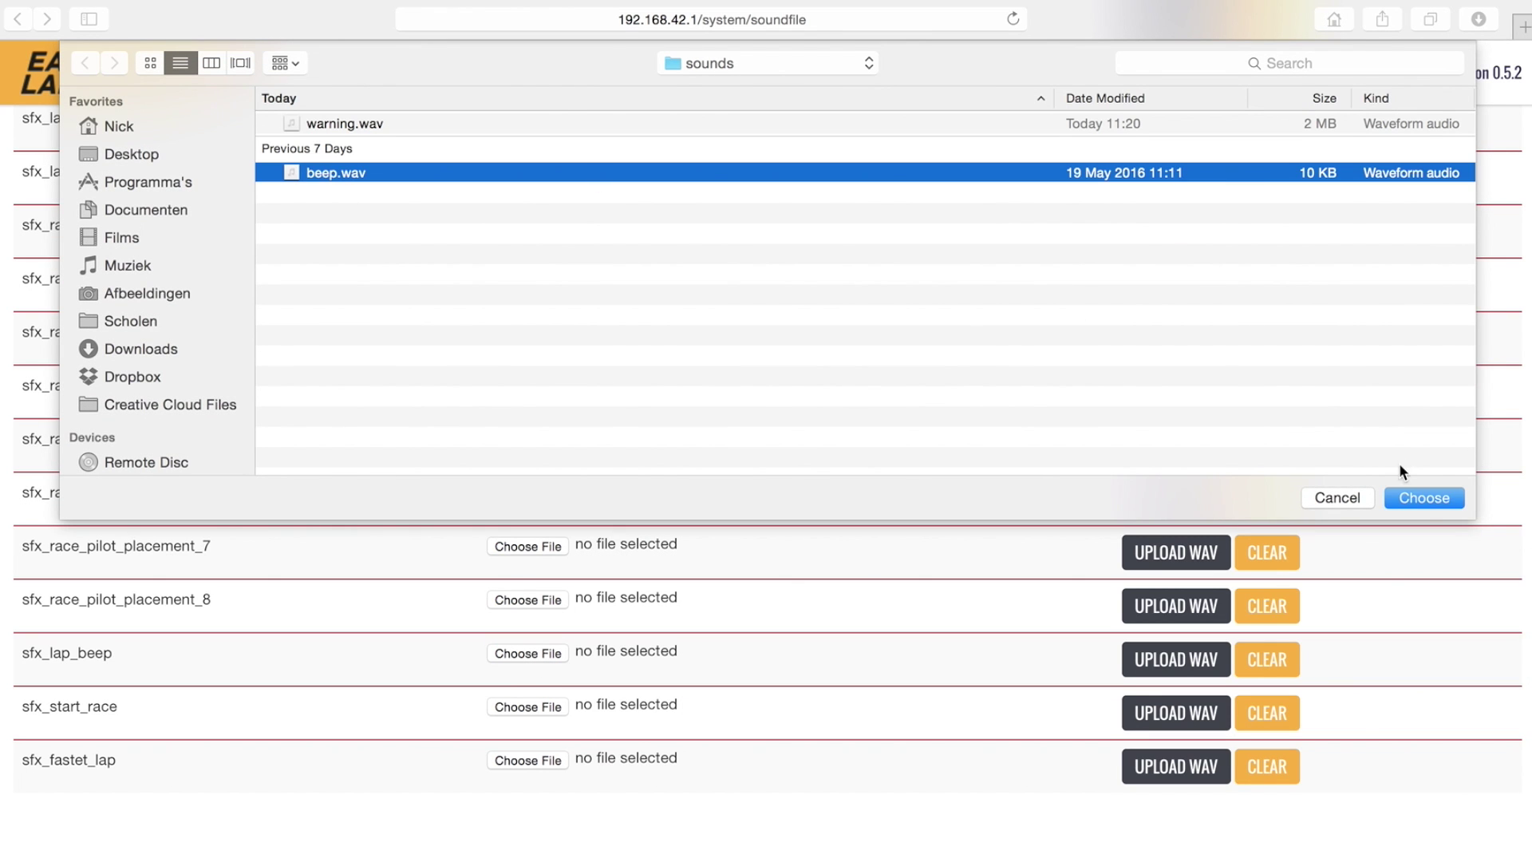
left_click(1421, 497)
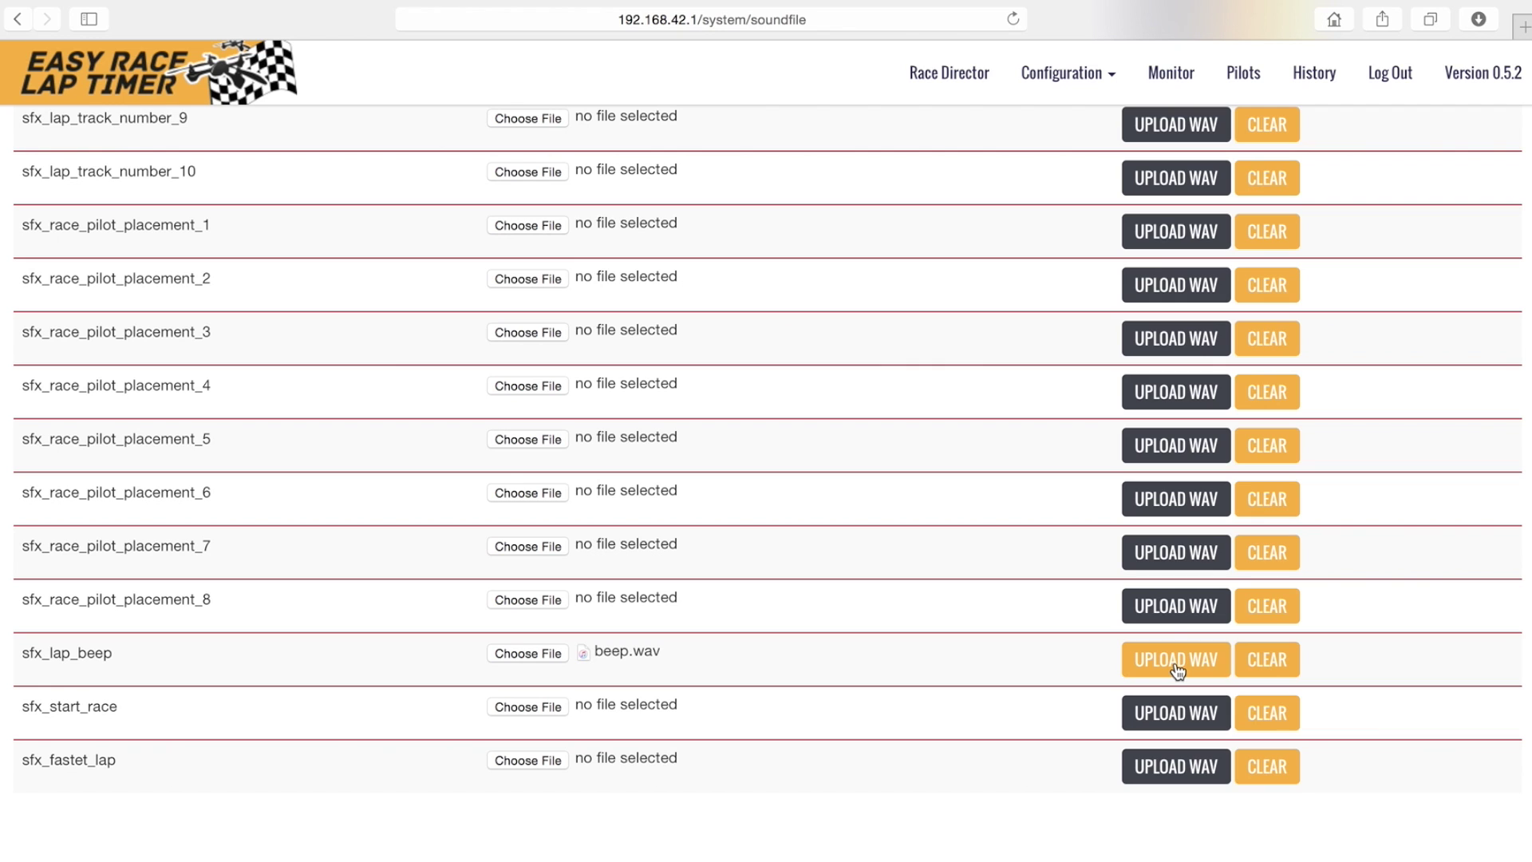
left_click(1176, 664)
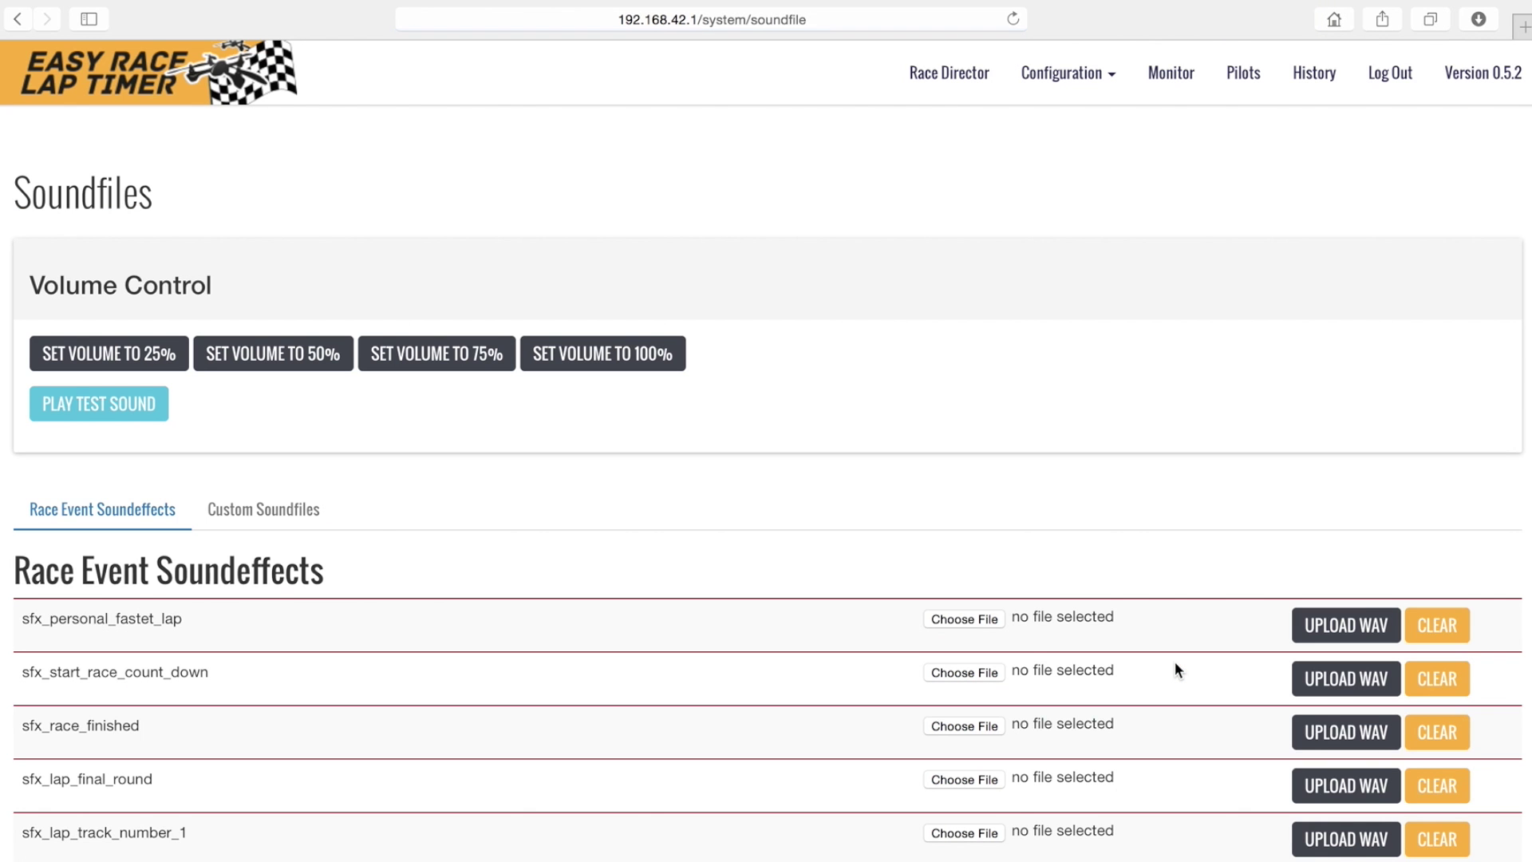
scroll(1175, 660, "down", 15)
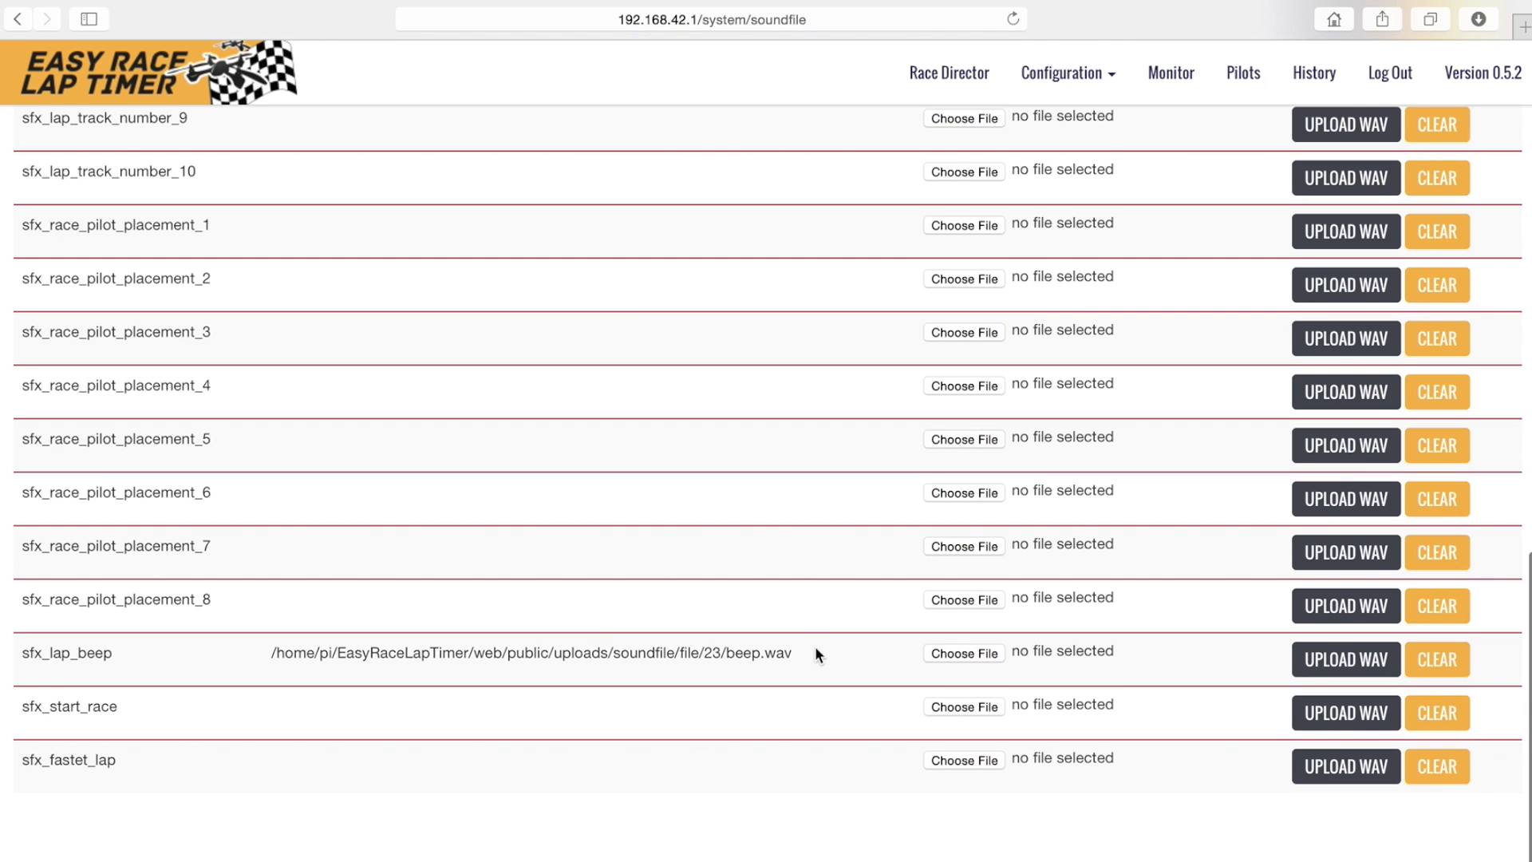
scroll(815, 649, "up", 12)
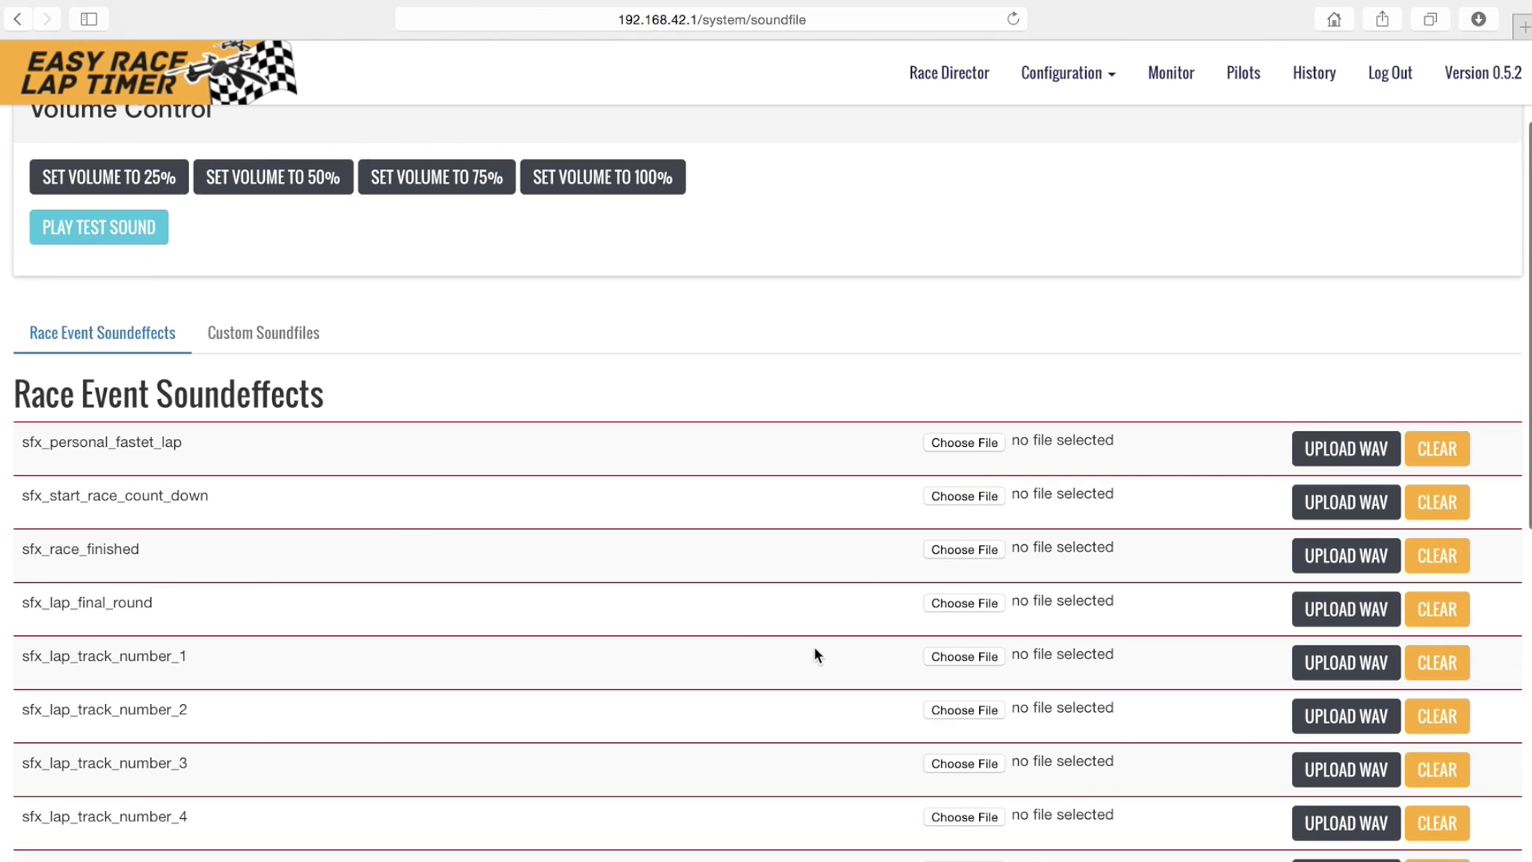
- Upload warning.wav as a custom soundfile titled 'Warning'
left_click(264, 334)
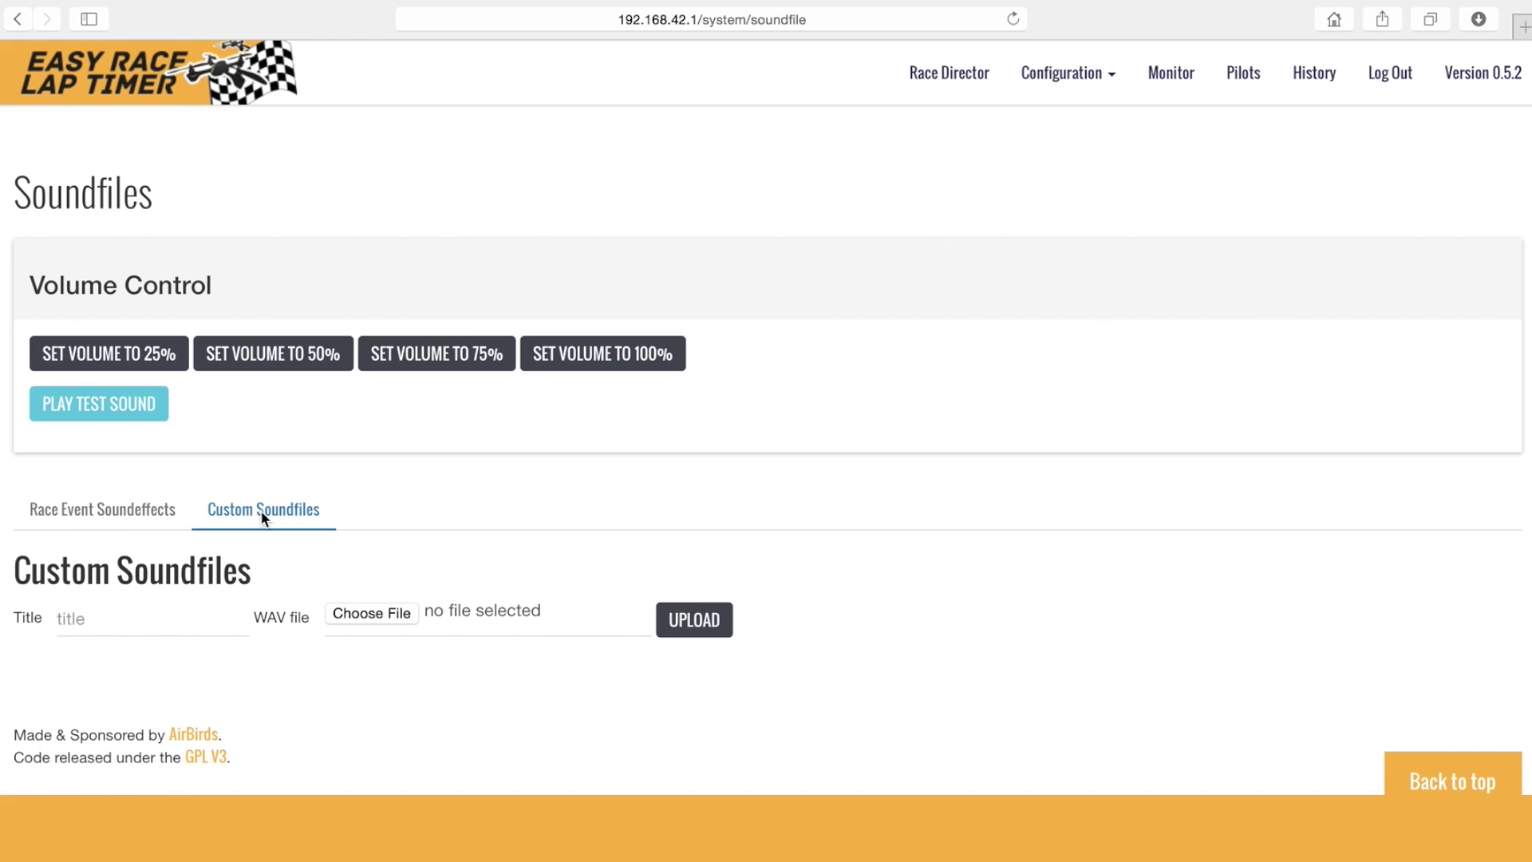
left_click(162, 626)
type("Warning")
left_click(373, 613)
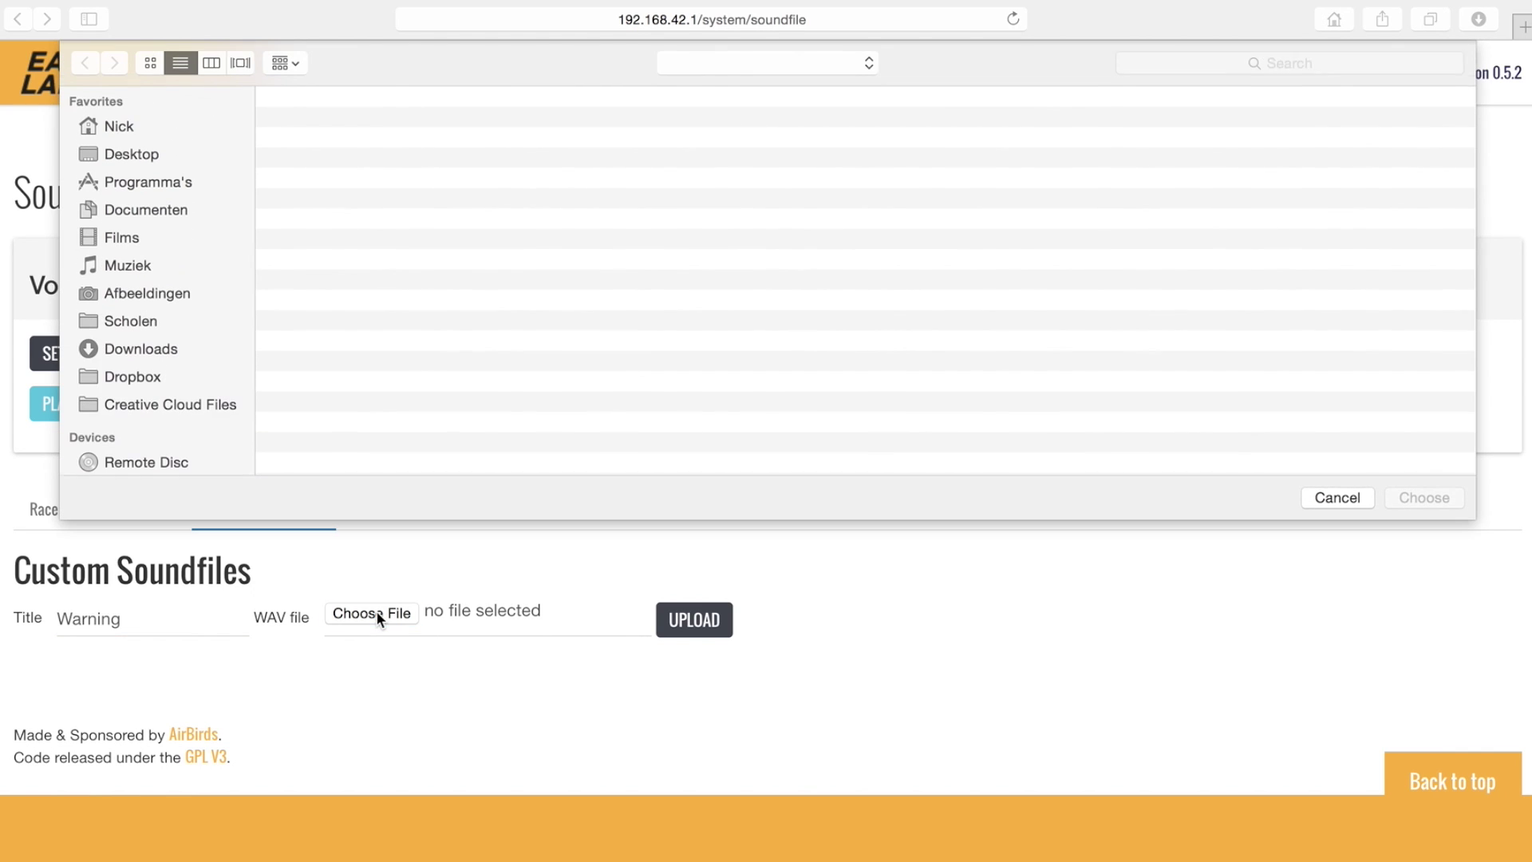
left_click(349, 126)
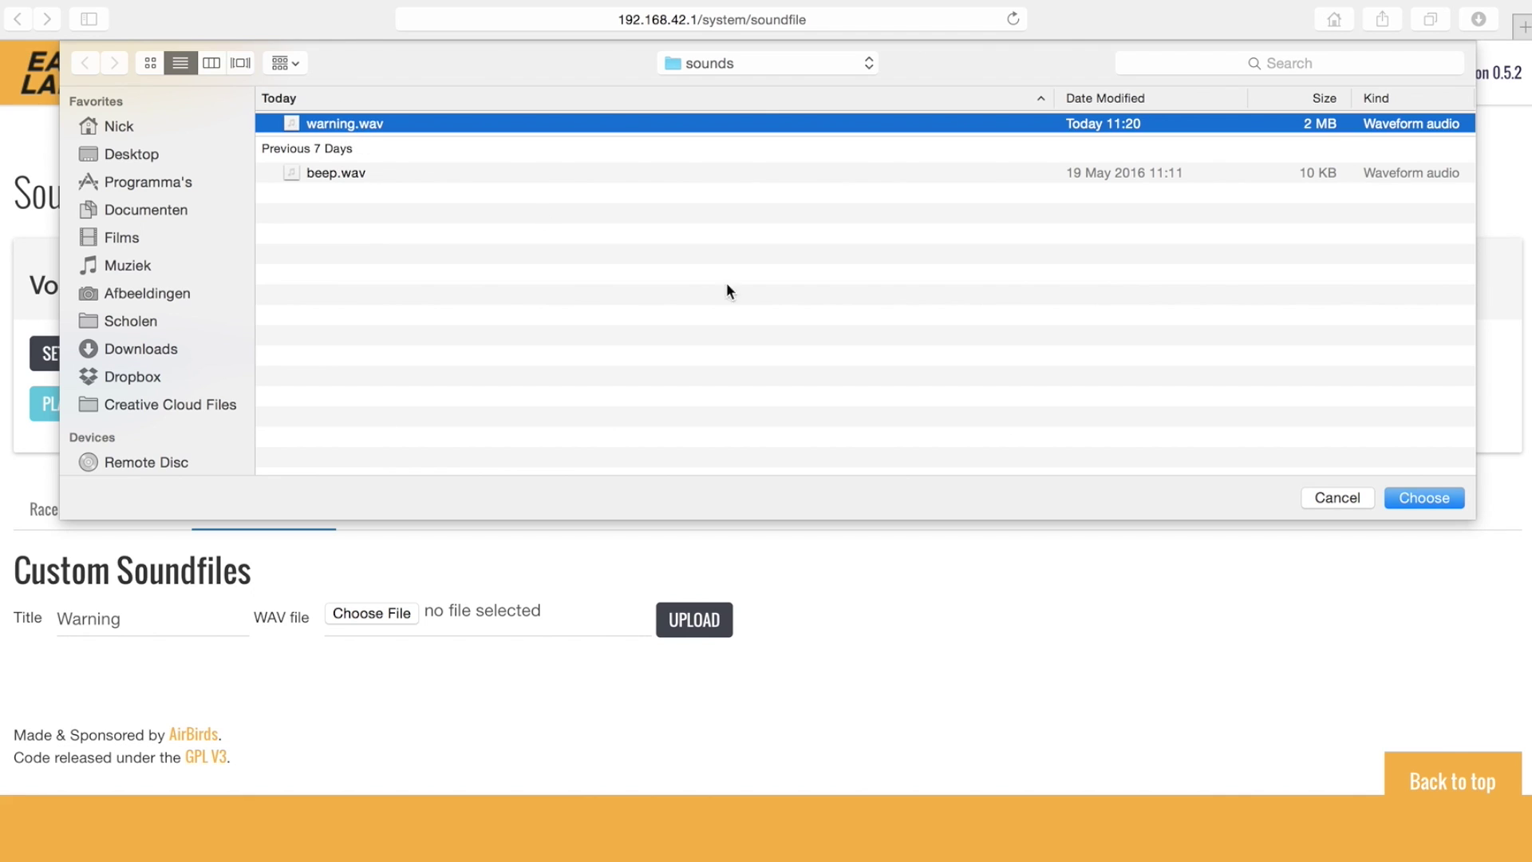
left_click(1424, 495)
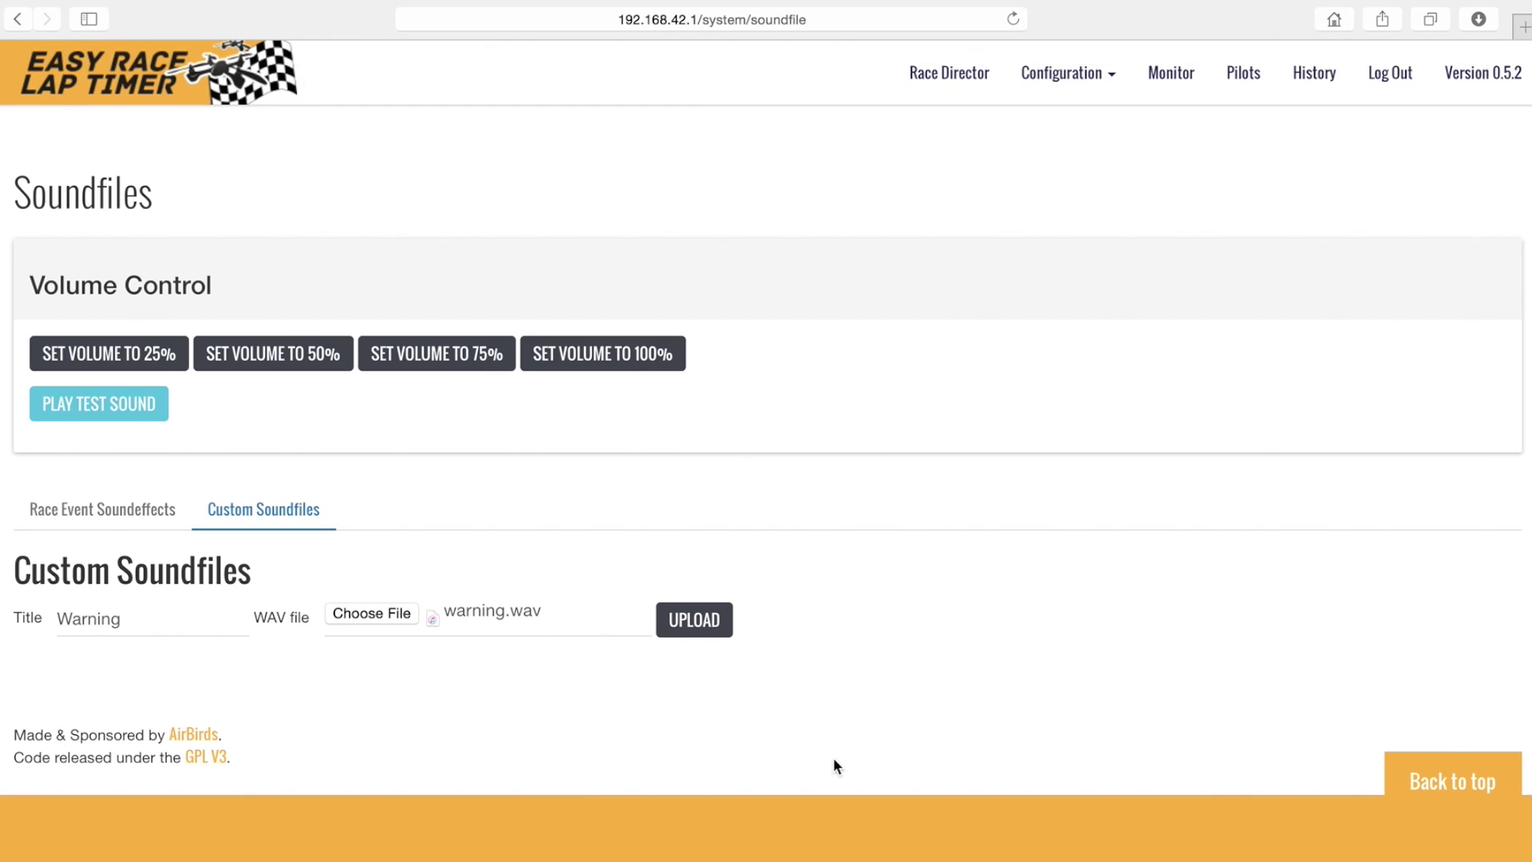
left_click(695, 624)
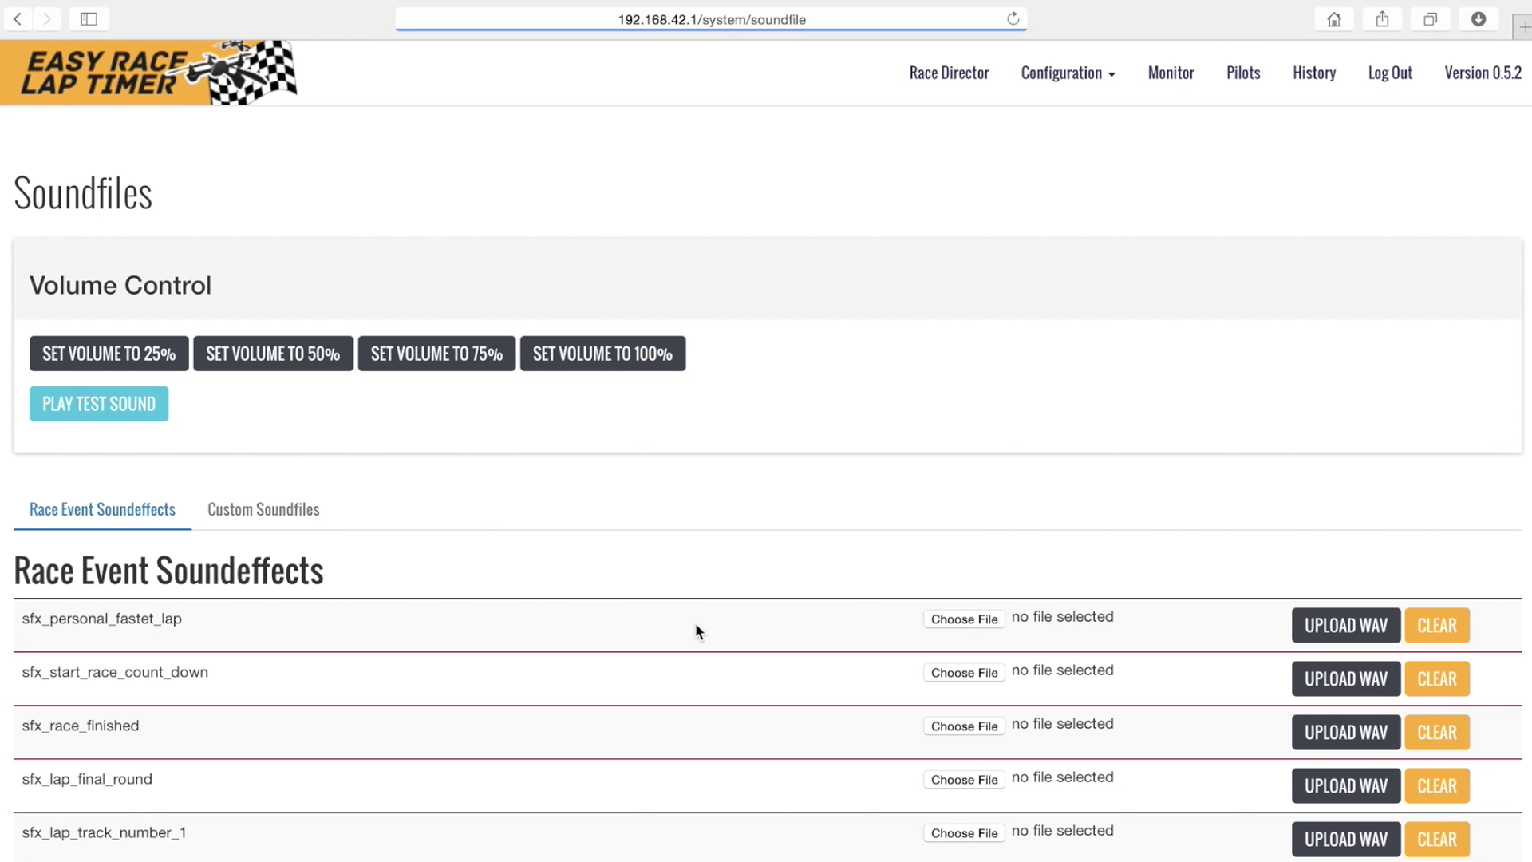
- In Race Director, test-play the Warning soundeffect and bring up the competition race form
left_click(955, 80)
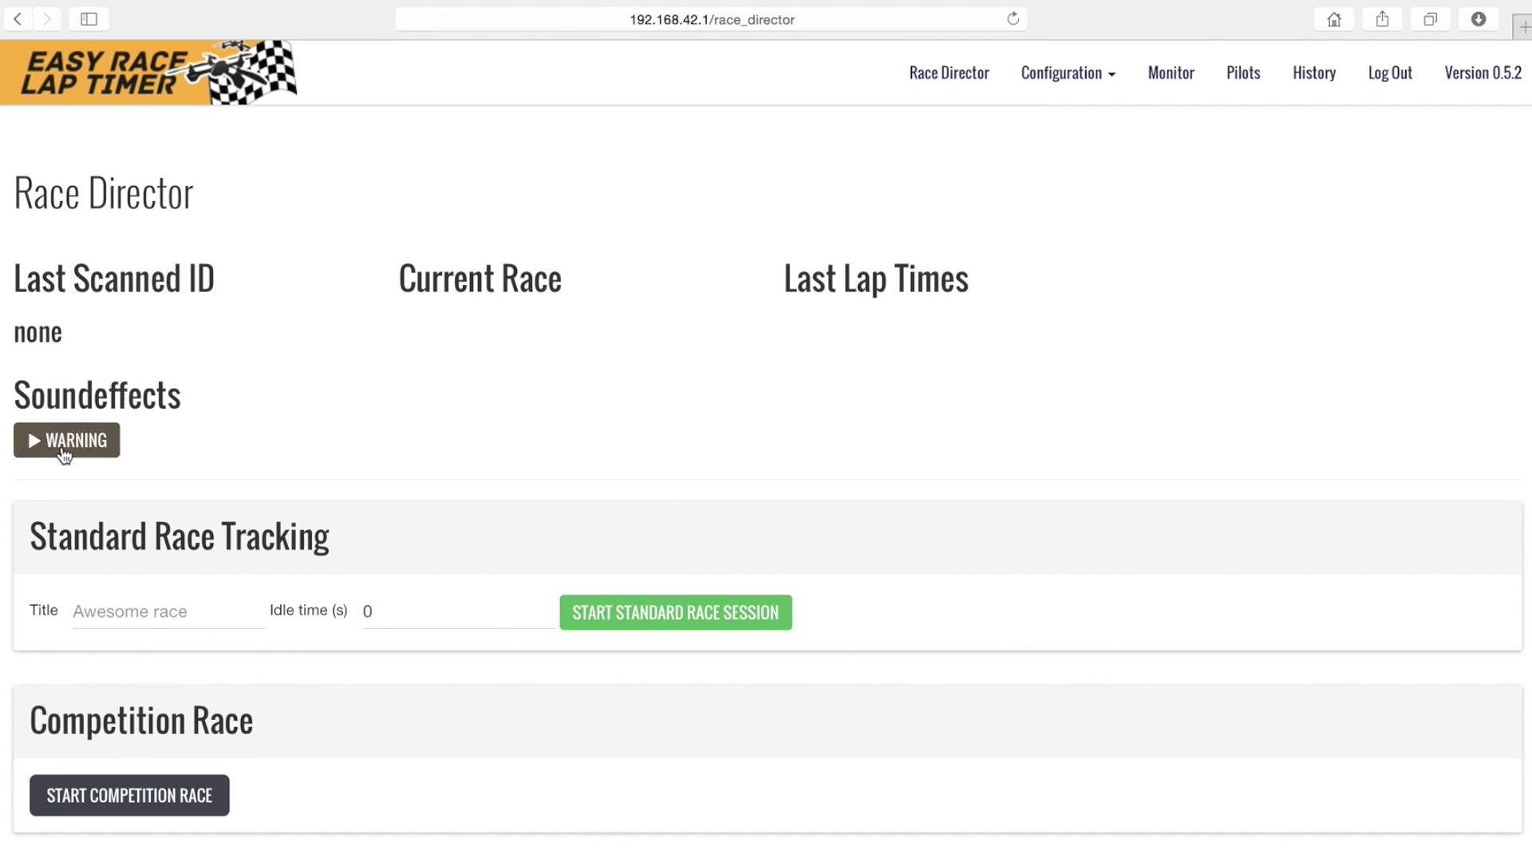
left_click(64, 447)
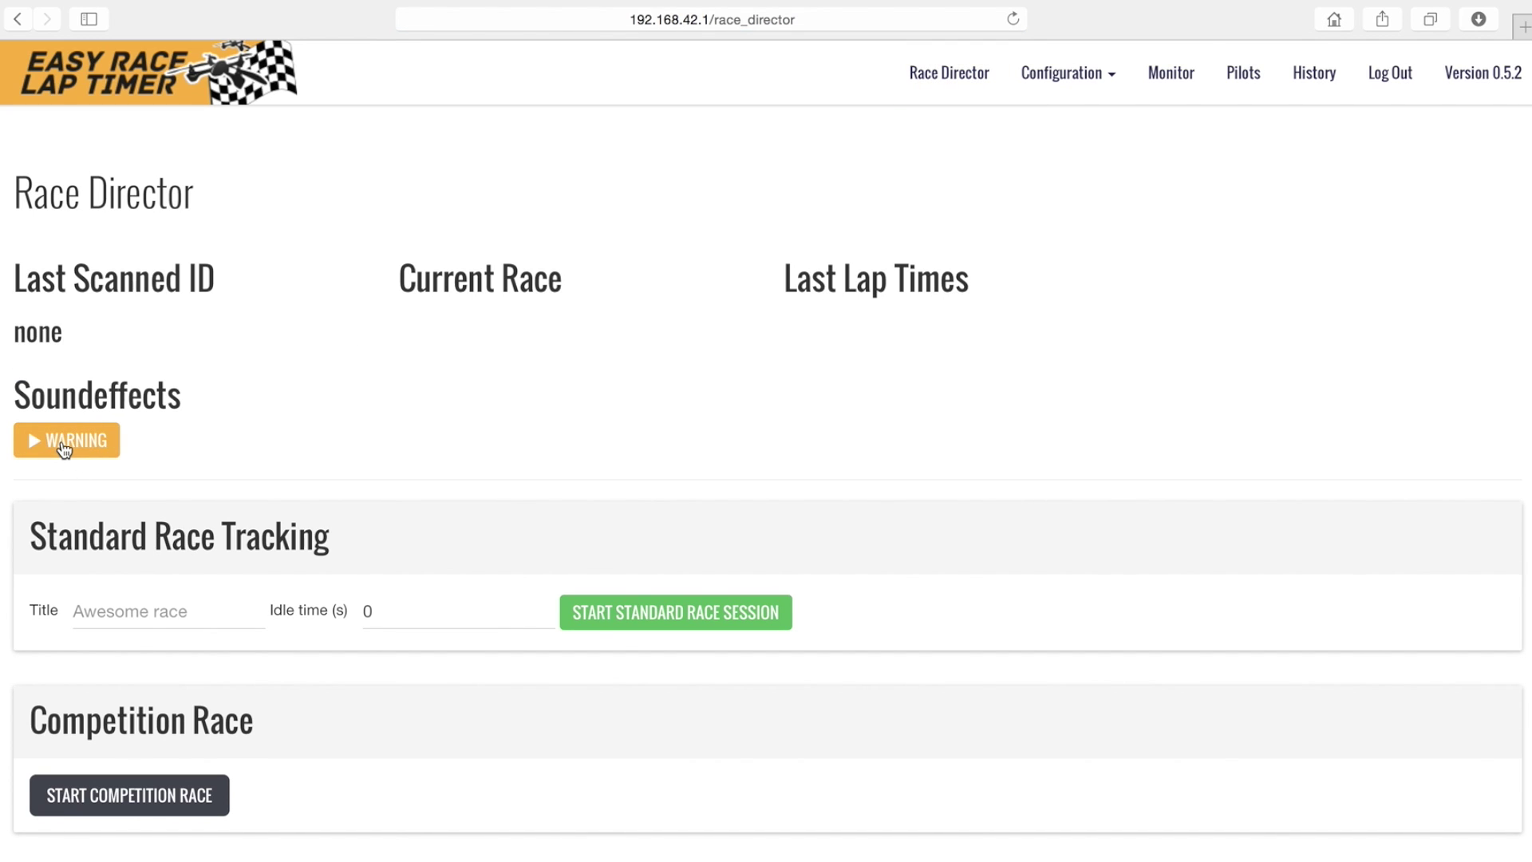
left_click(125, 804)
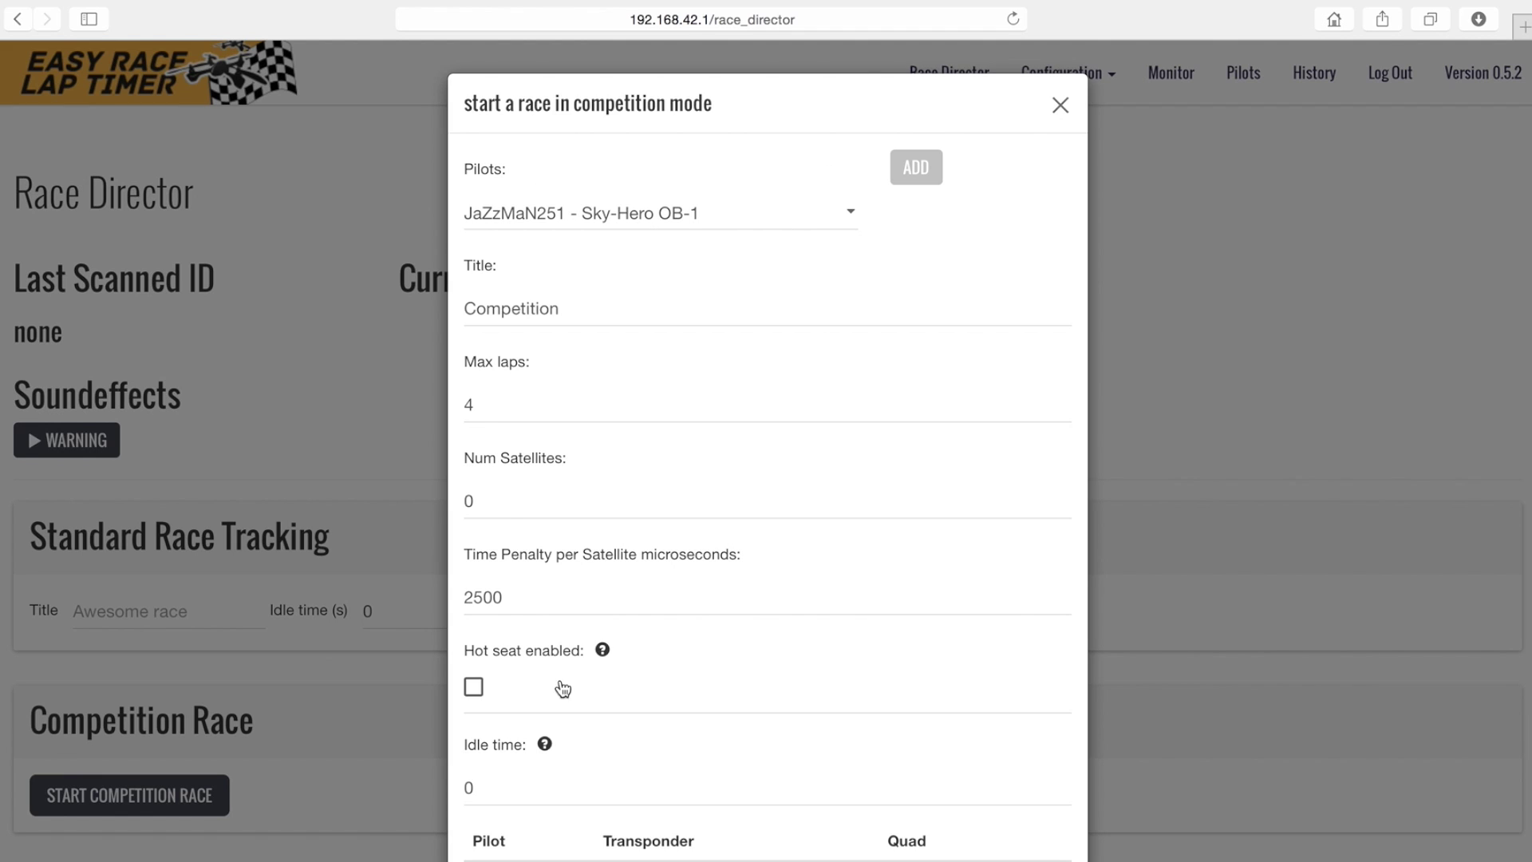
- Launch a hot-seat competition race titled 'Time Trials' with 60-second idle time
left_click(474, 688)
double_click(467, 308)
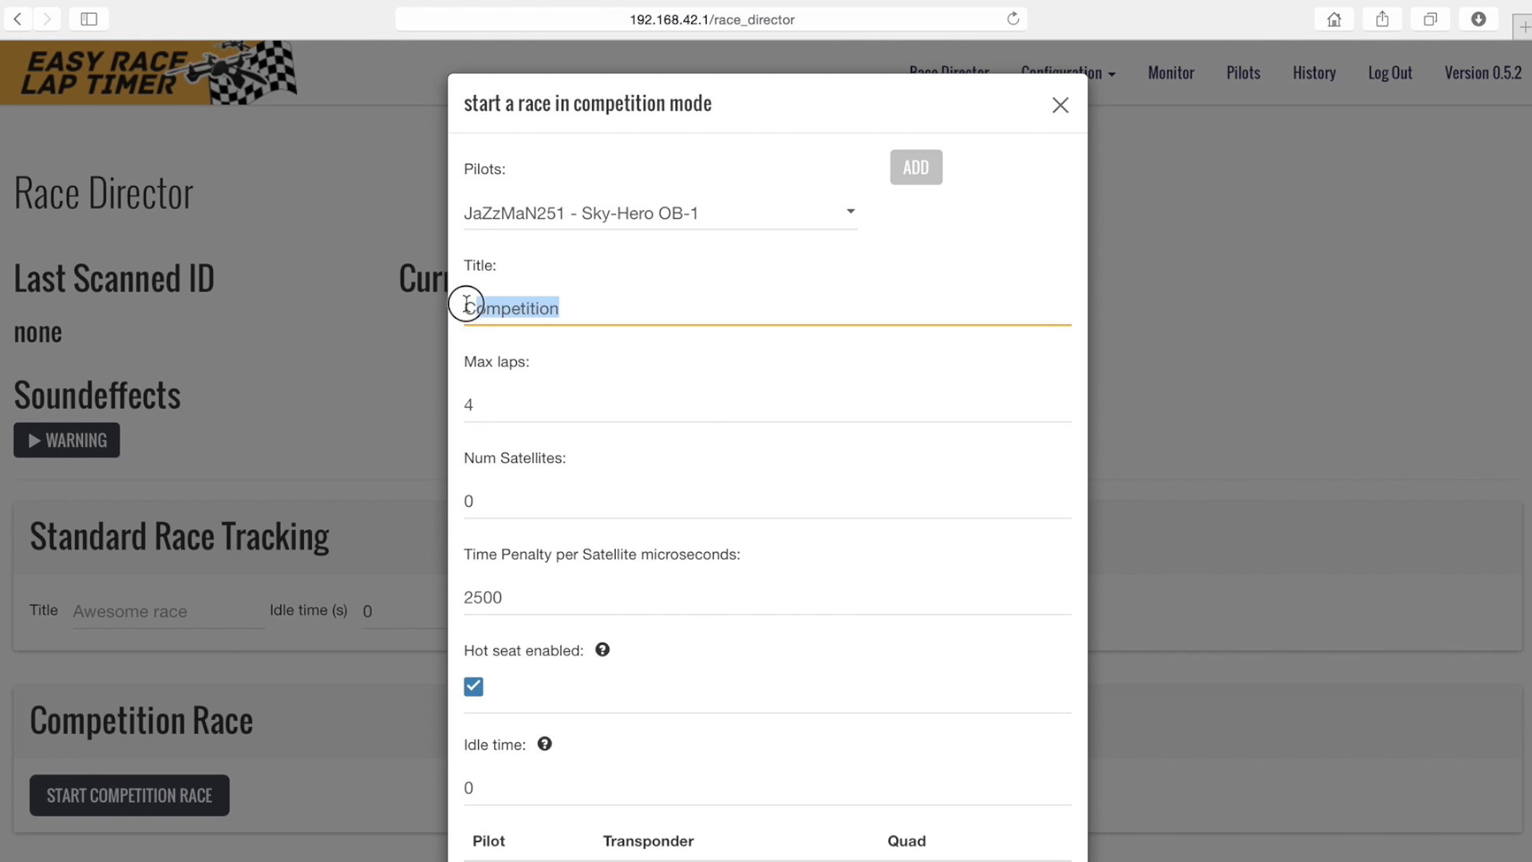
type("Time Trials")
left_click(502, 404)
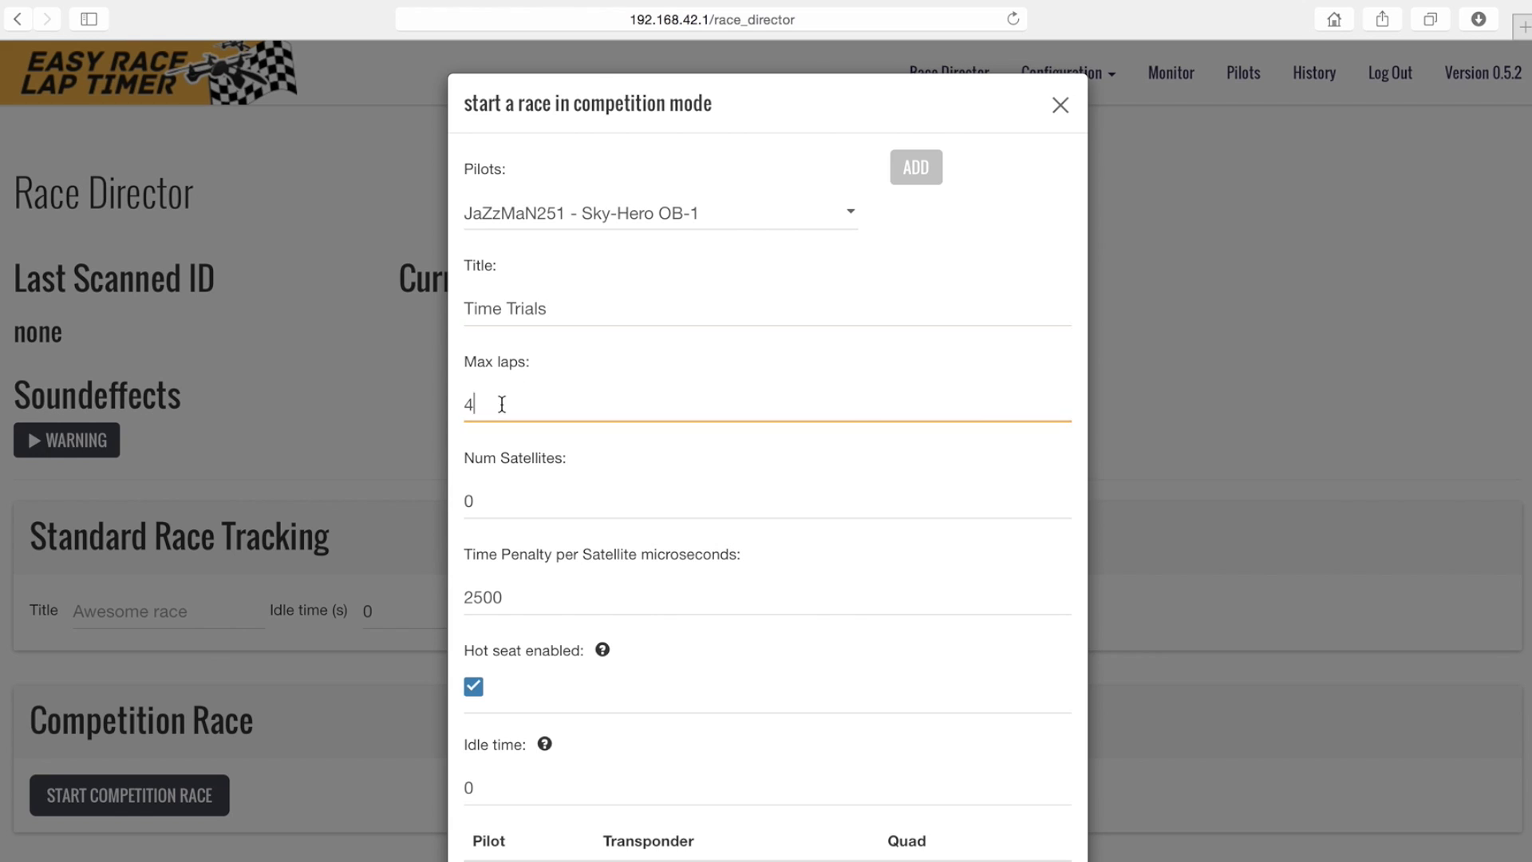
left_click(487, 504)
left_click(482, 788)
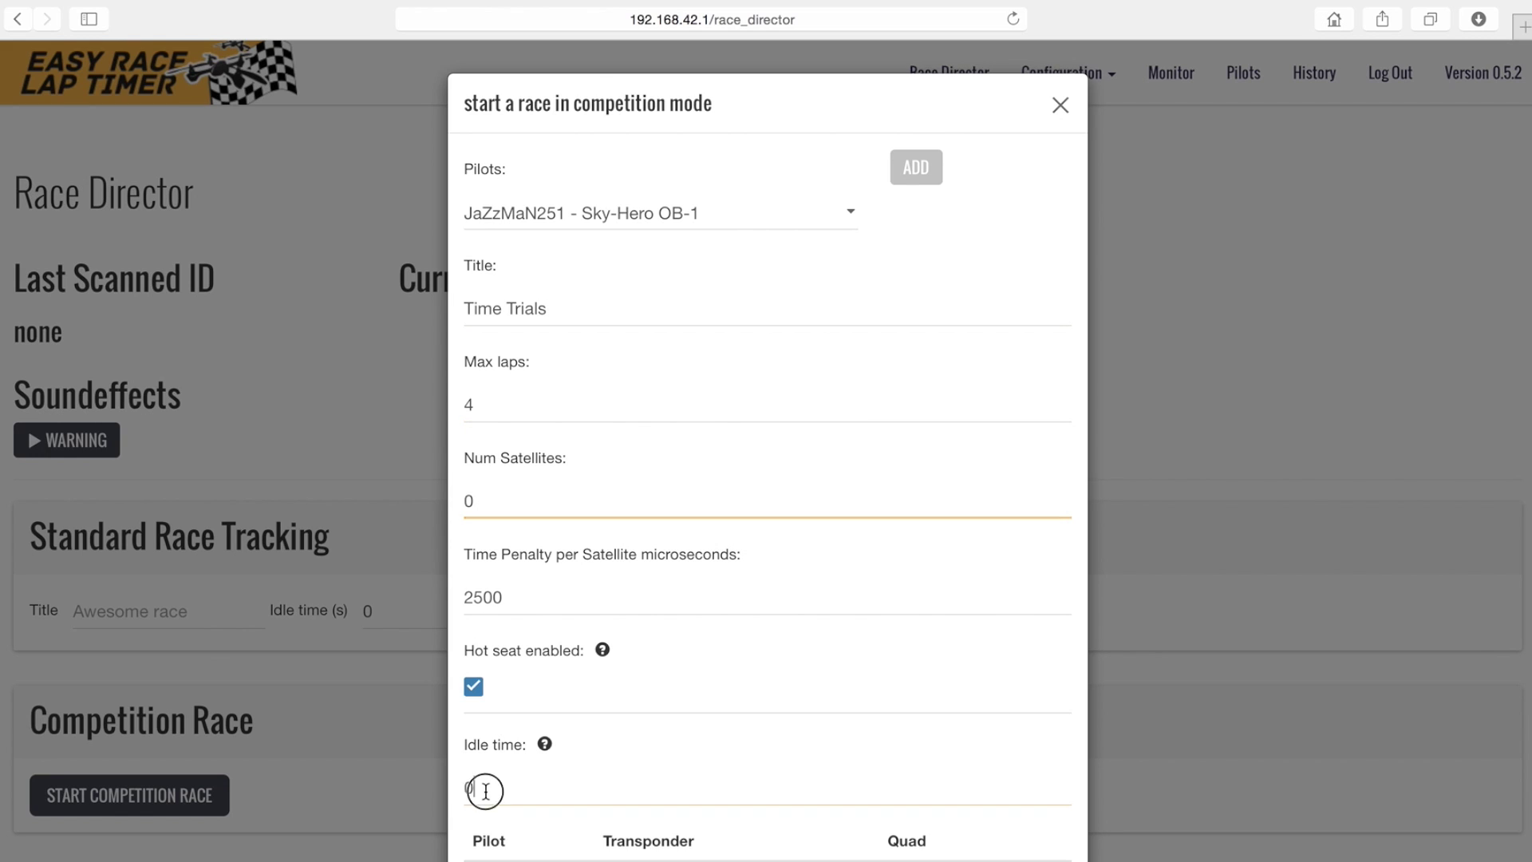
key("BackSpace")
type("60")
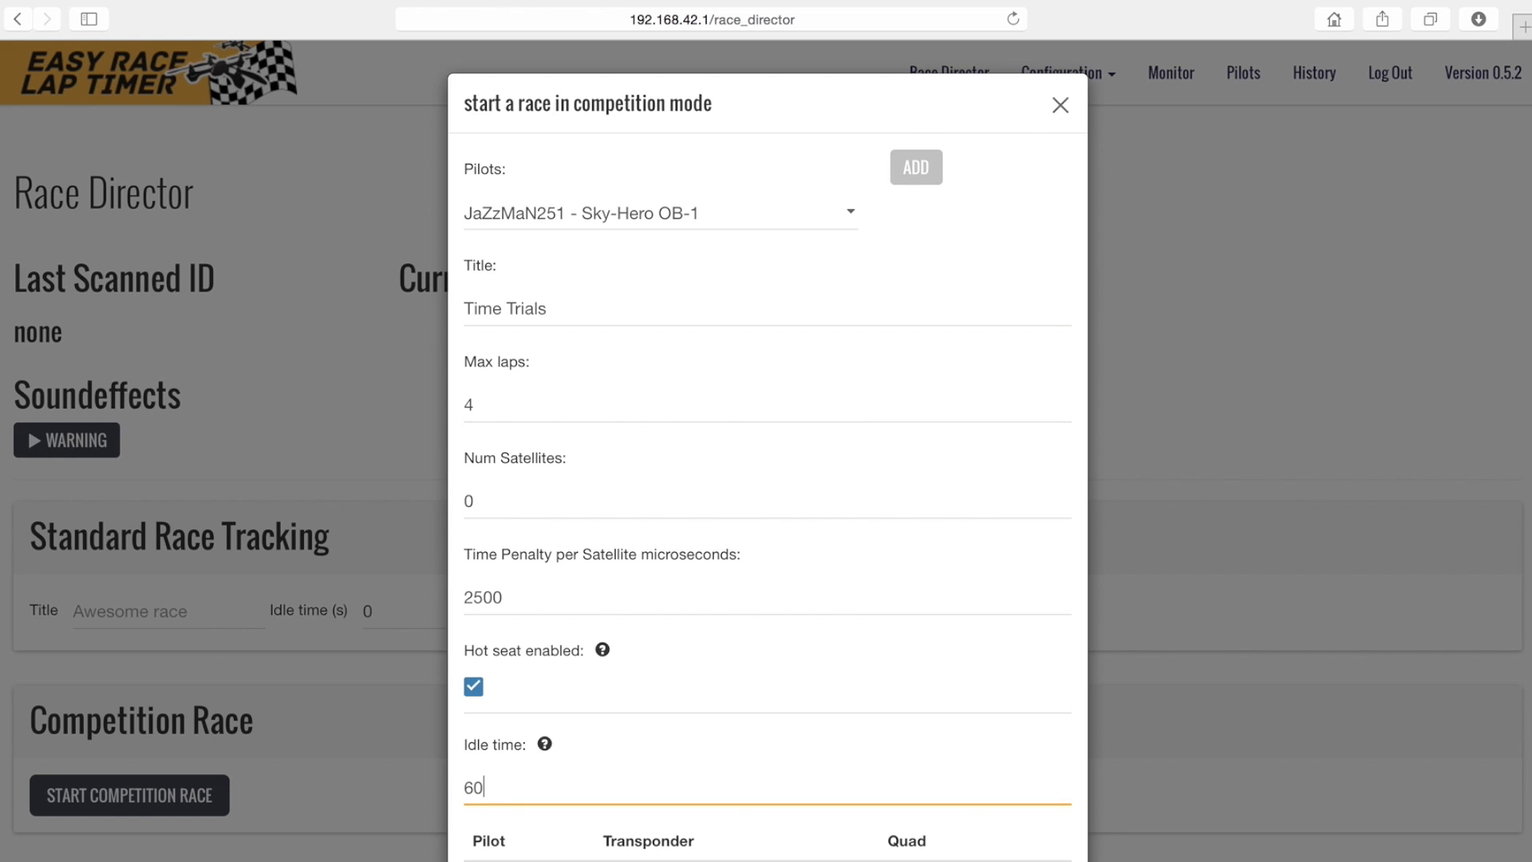
scroll(553, 781, "down", 1)
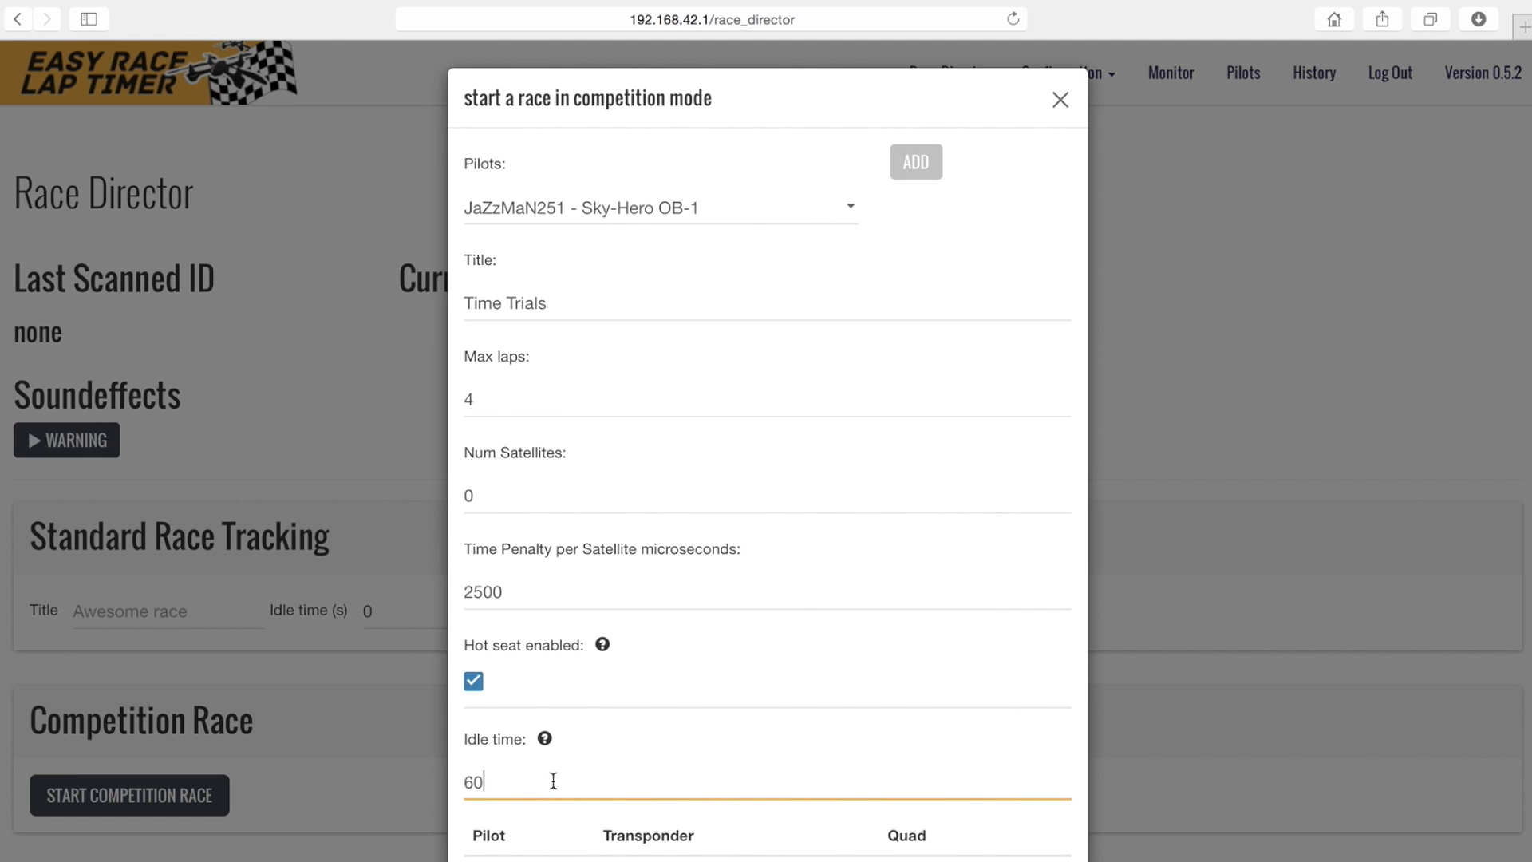
key("Return")
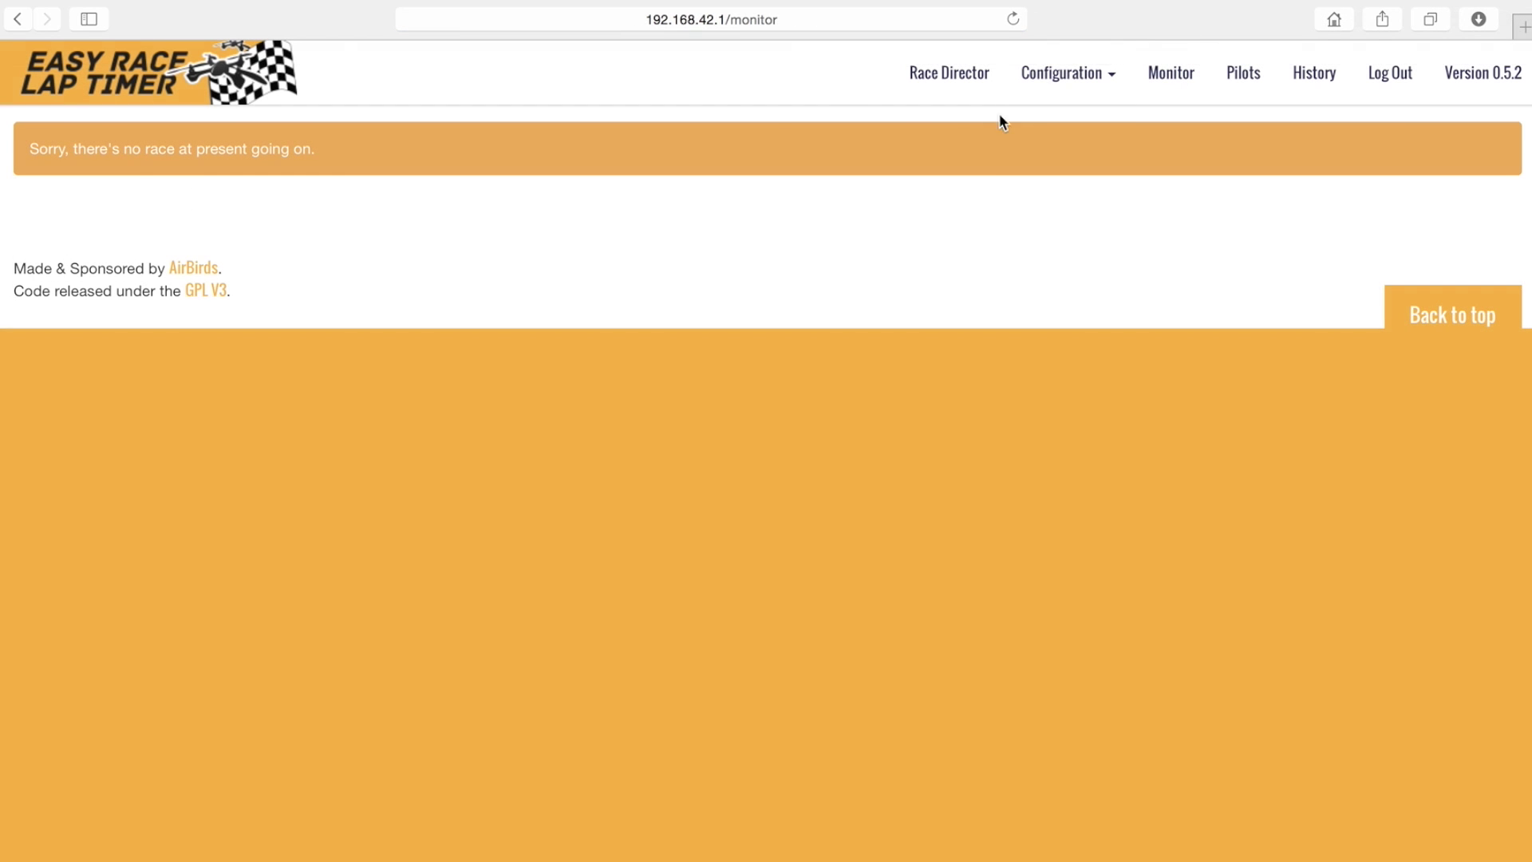
- Find the Shutdown button on the System configuration page and dismiss the confirmation prompt
left_click(1031, 102)
left_click(1017, 132)
scroll(696, 518, "down", 15)
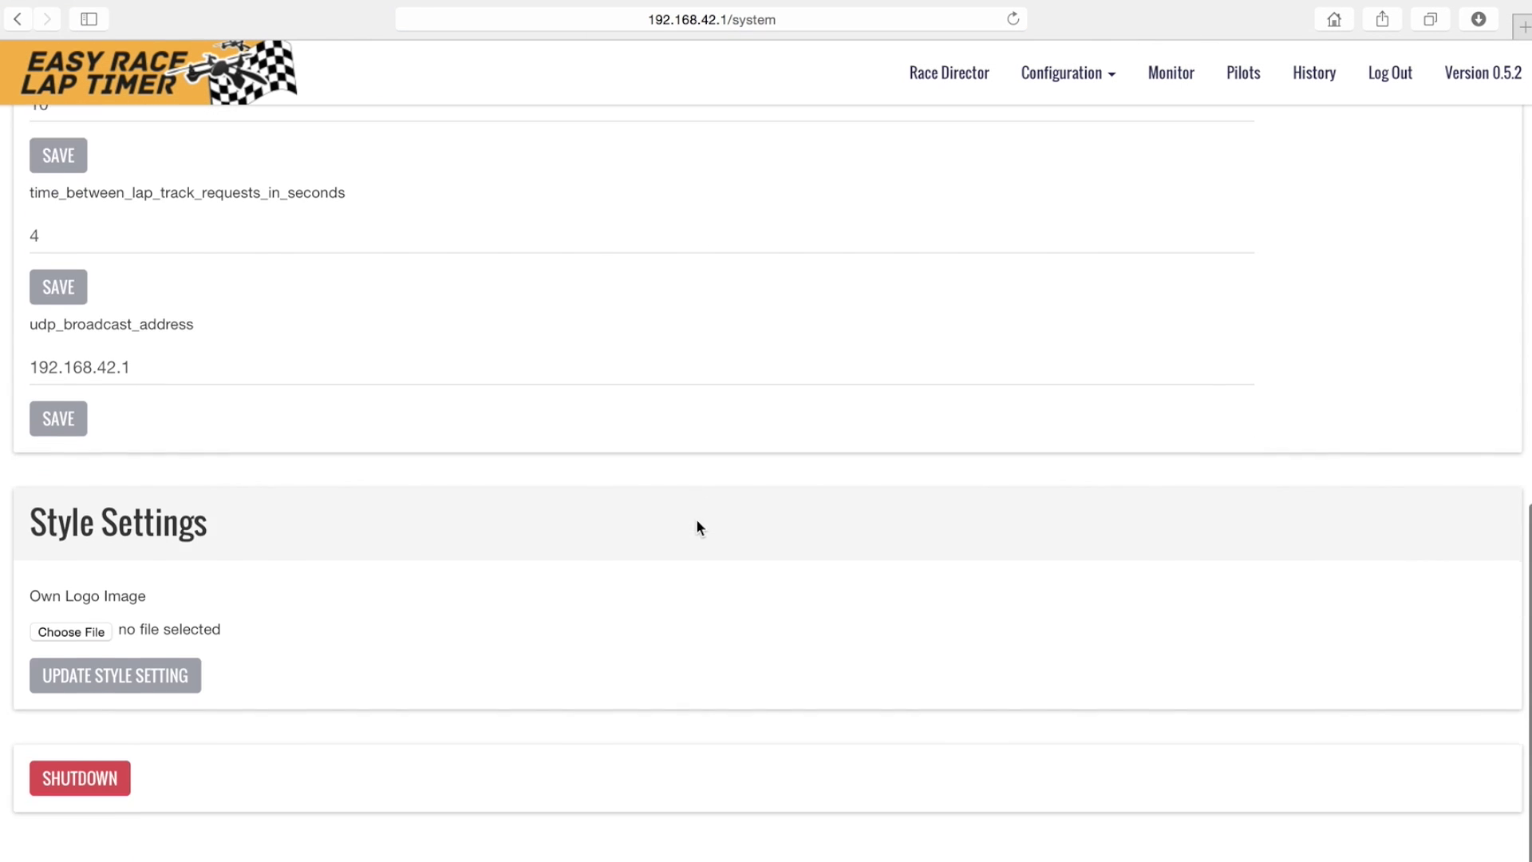
scroll(696, 527, "down", 1)
left_click(950, 331)
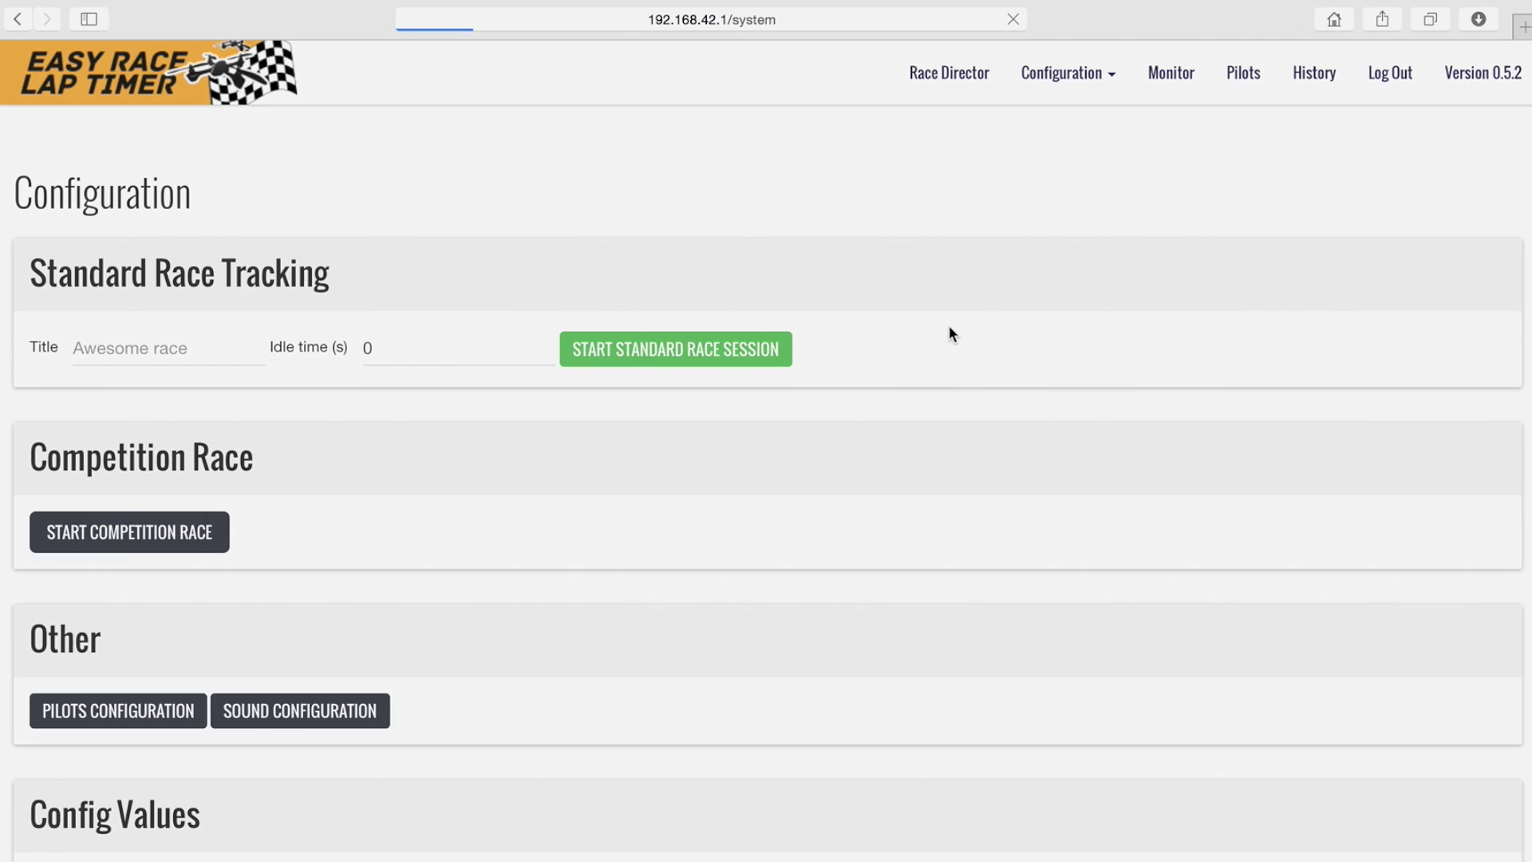